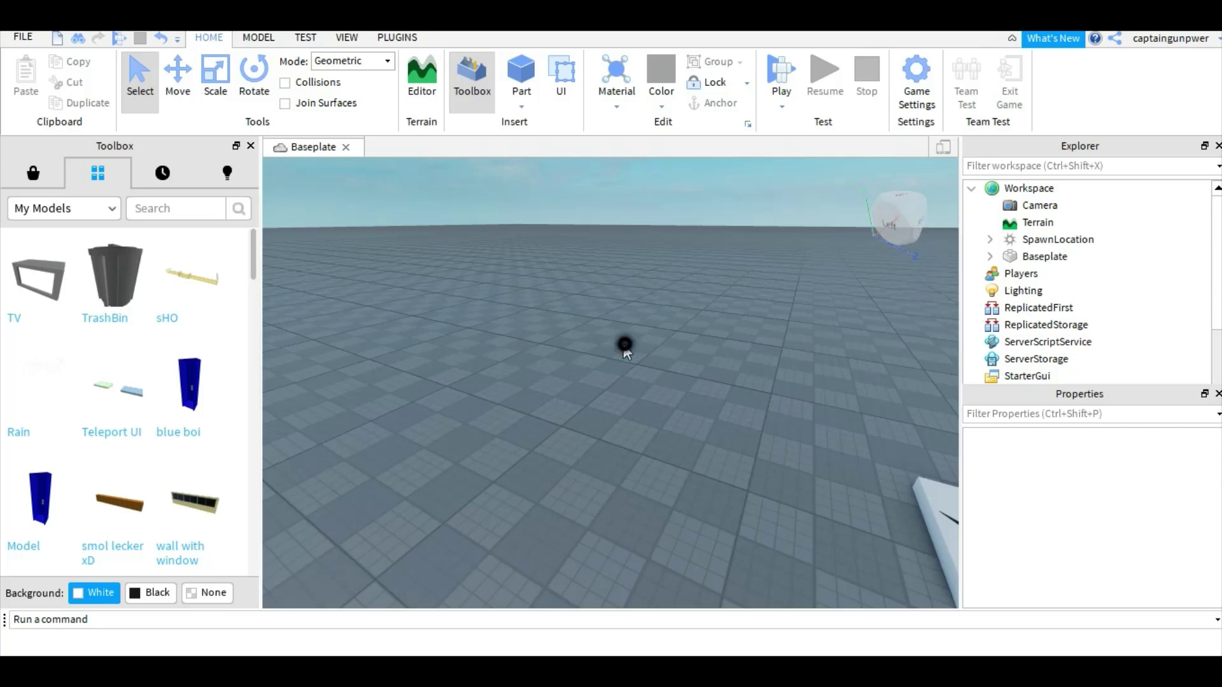
Set the FogEnd property of Lighting to 100
right_drag(622, 346, 628, 343)
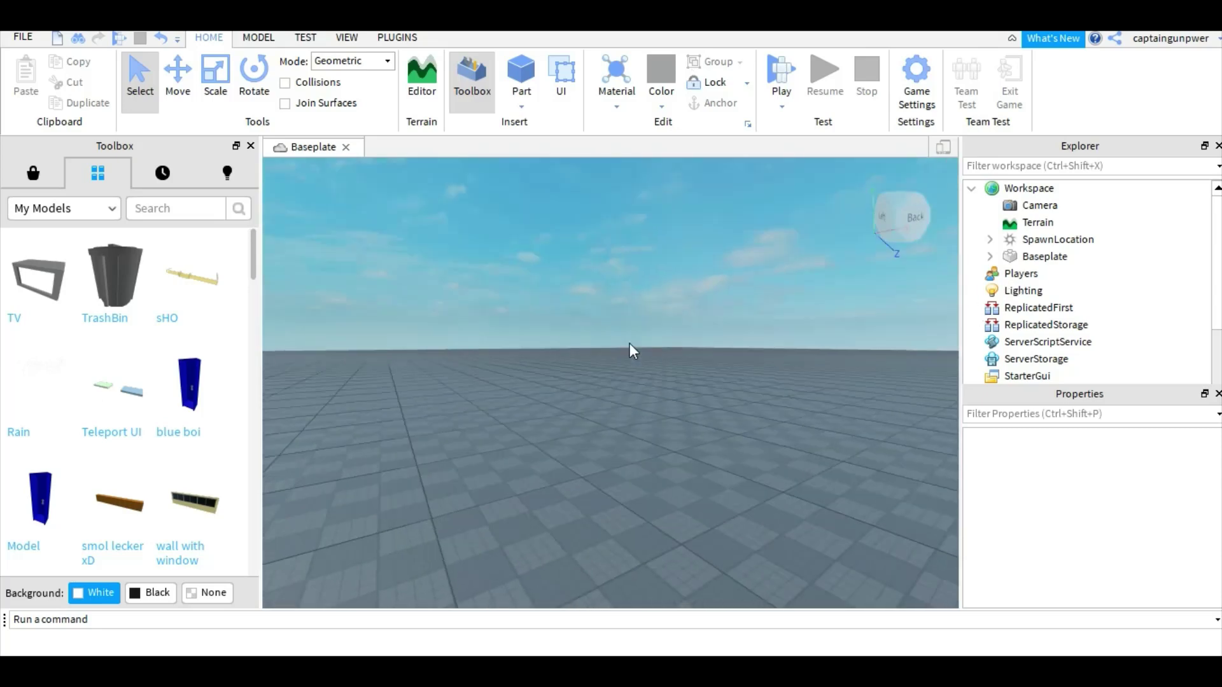
click(1037, 292)
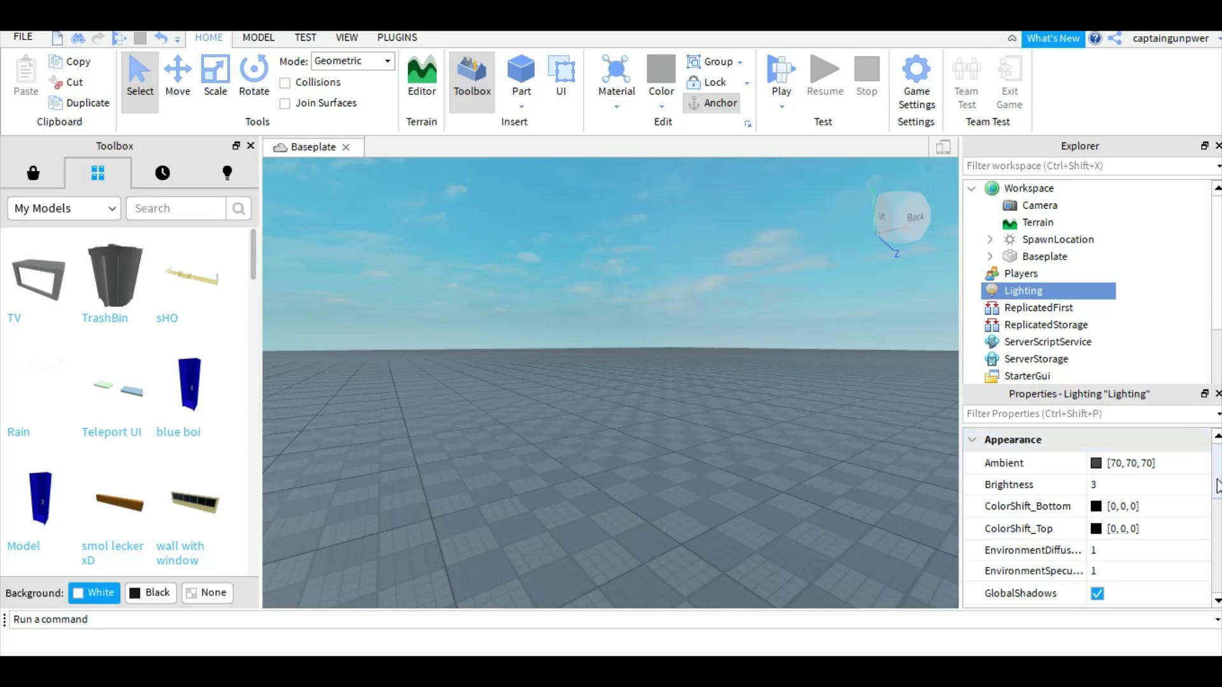
drag(1217, 487, 1193, 605)
click(977, 573)
scroll(1209, 544, down, 3)
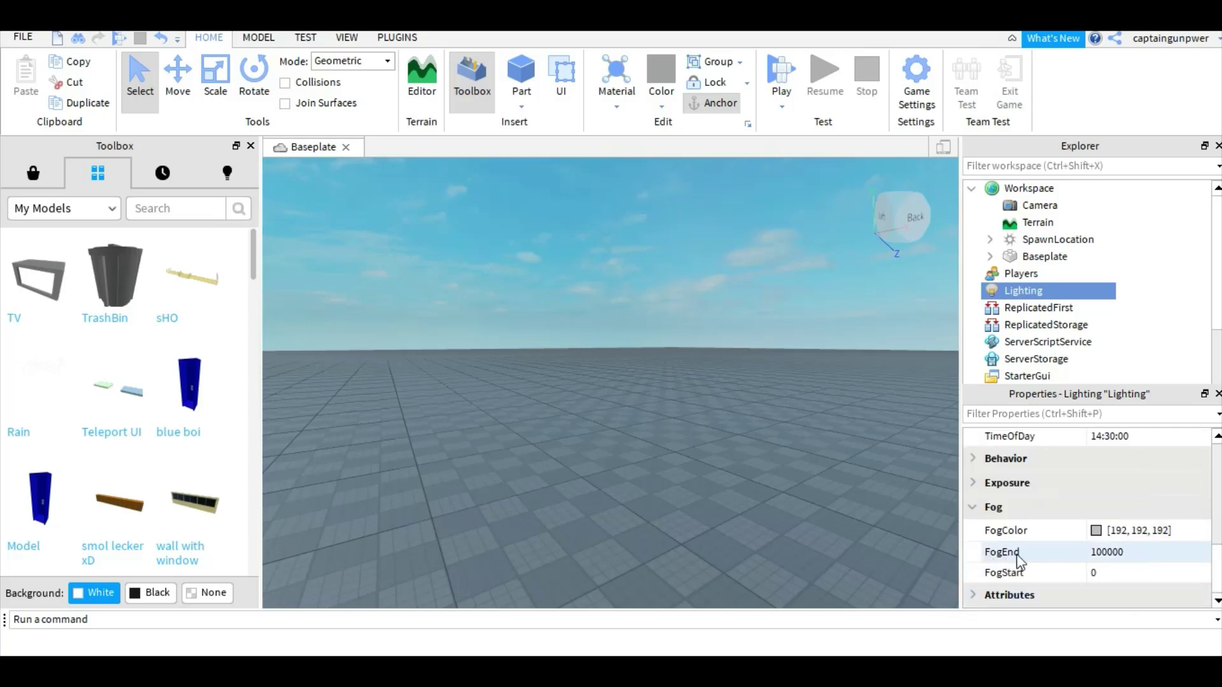
right_drag(662, 468, 663, 468)
click(1123, 553)
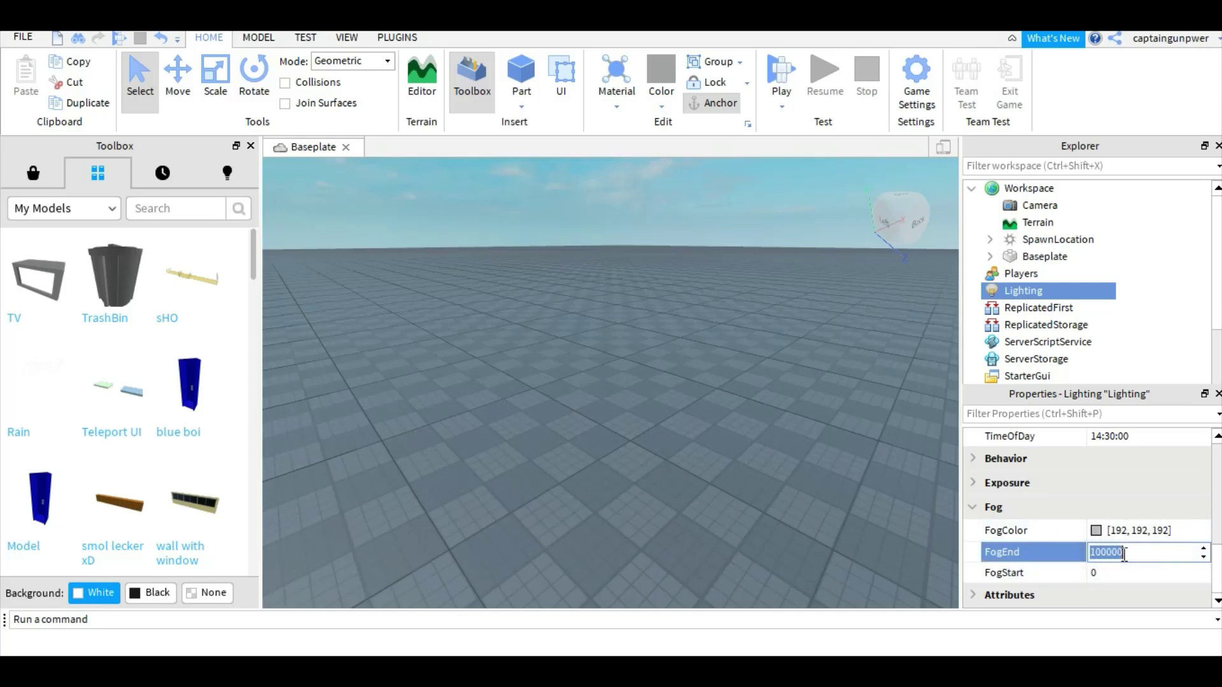
text(1)
key(Return)
right_drag(711, 449, 748, 346)
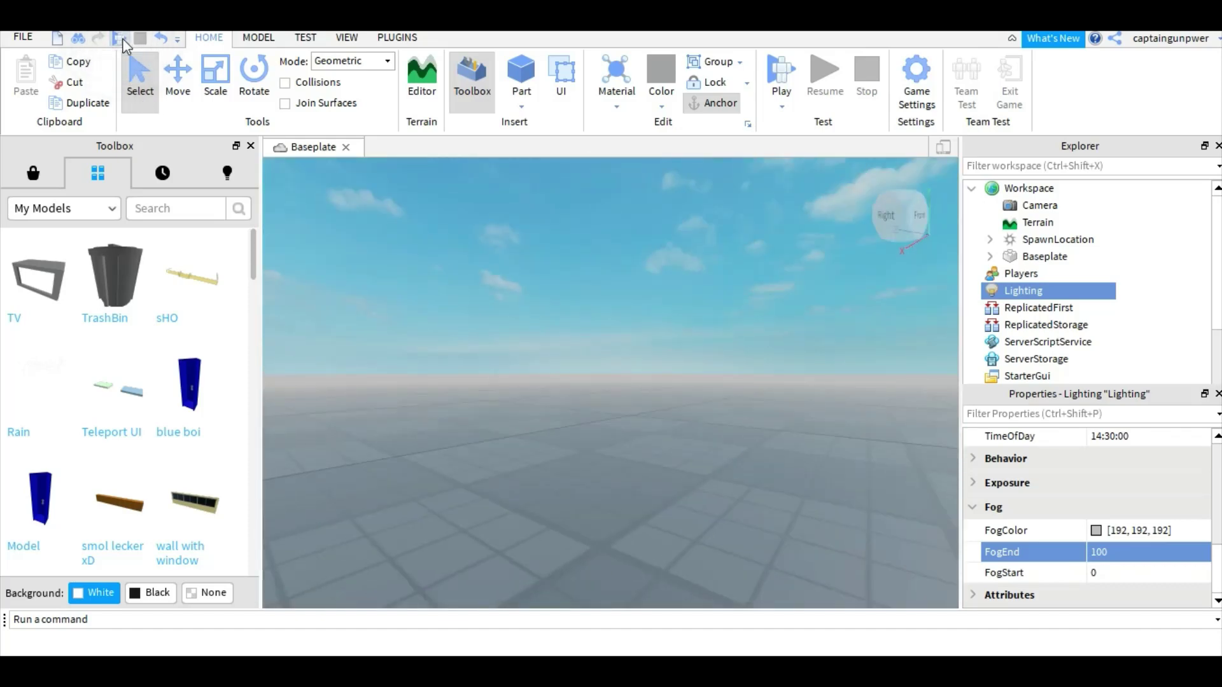
Playtest the place, walk around the spawn location to examine the fog from different angles, and stop the test
key(F5)
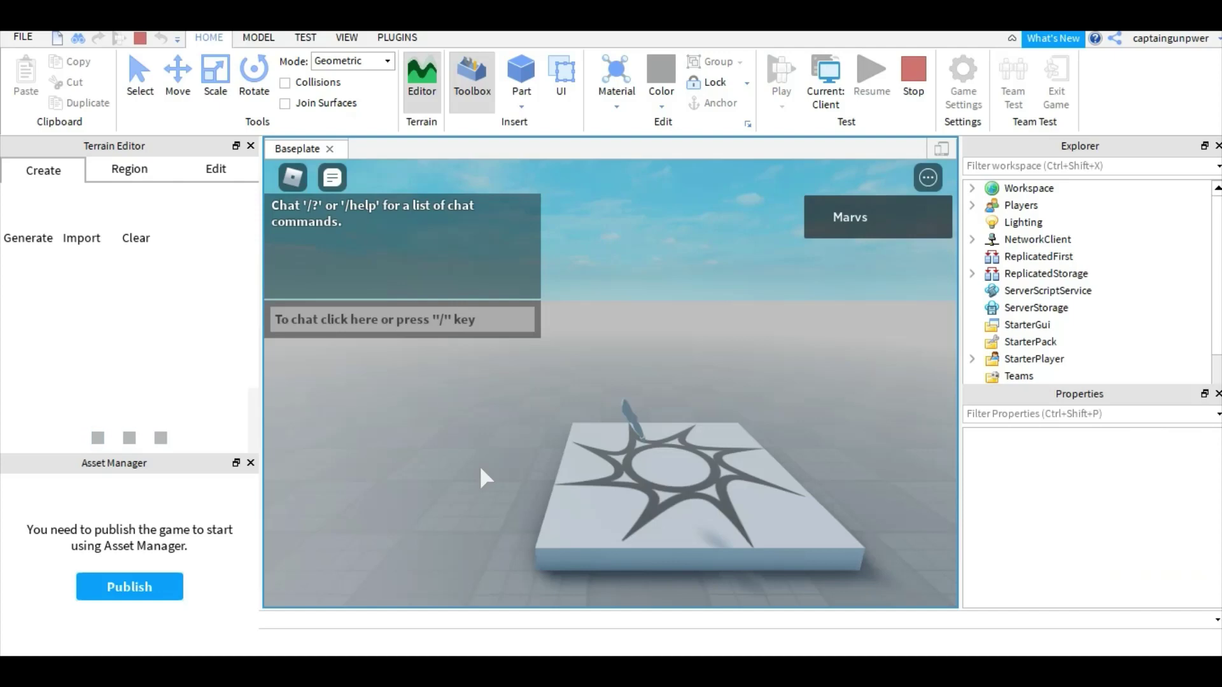
right_drag(675, 417, 675, 418)
key(w)
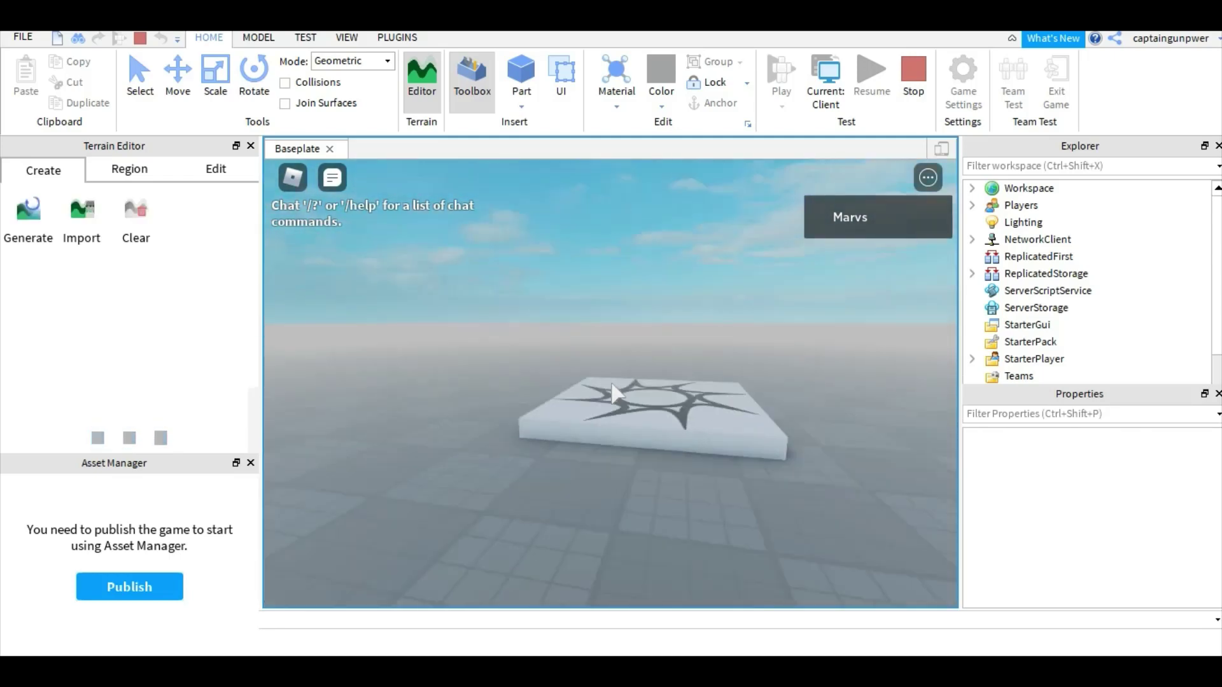
right_drag(614, 380, 615, 380)
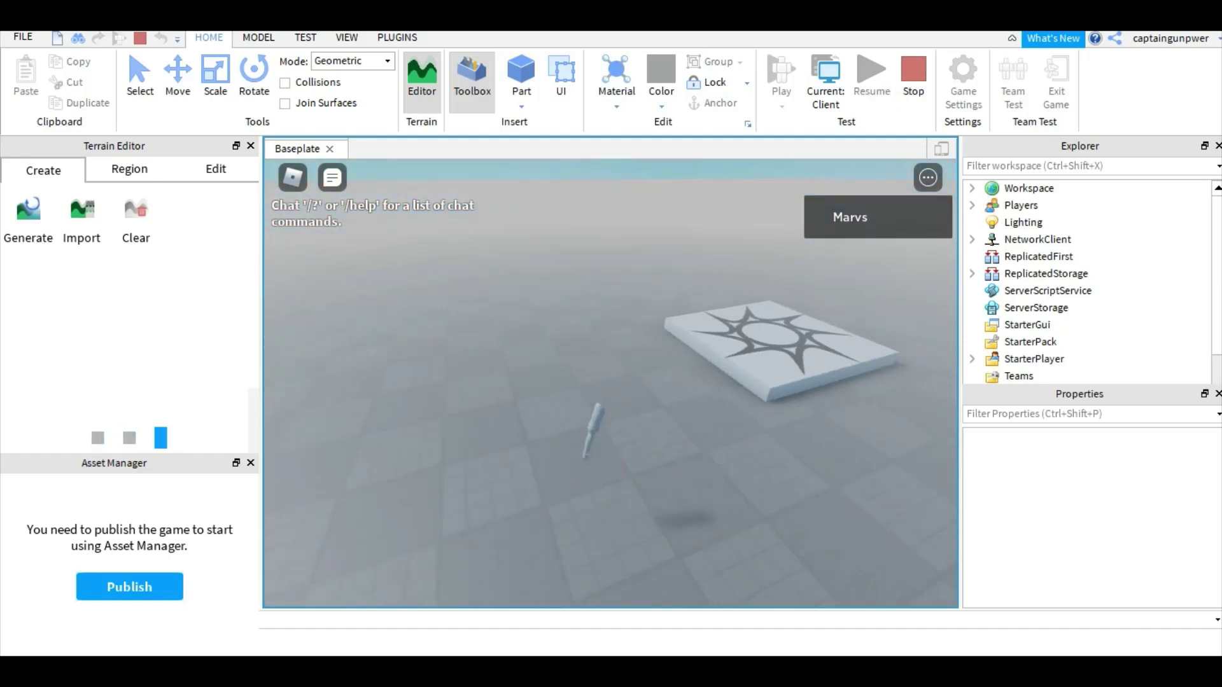
right_drag(718, 330, 835, 197)
right_drag(646, 290, 646, 291)
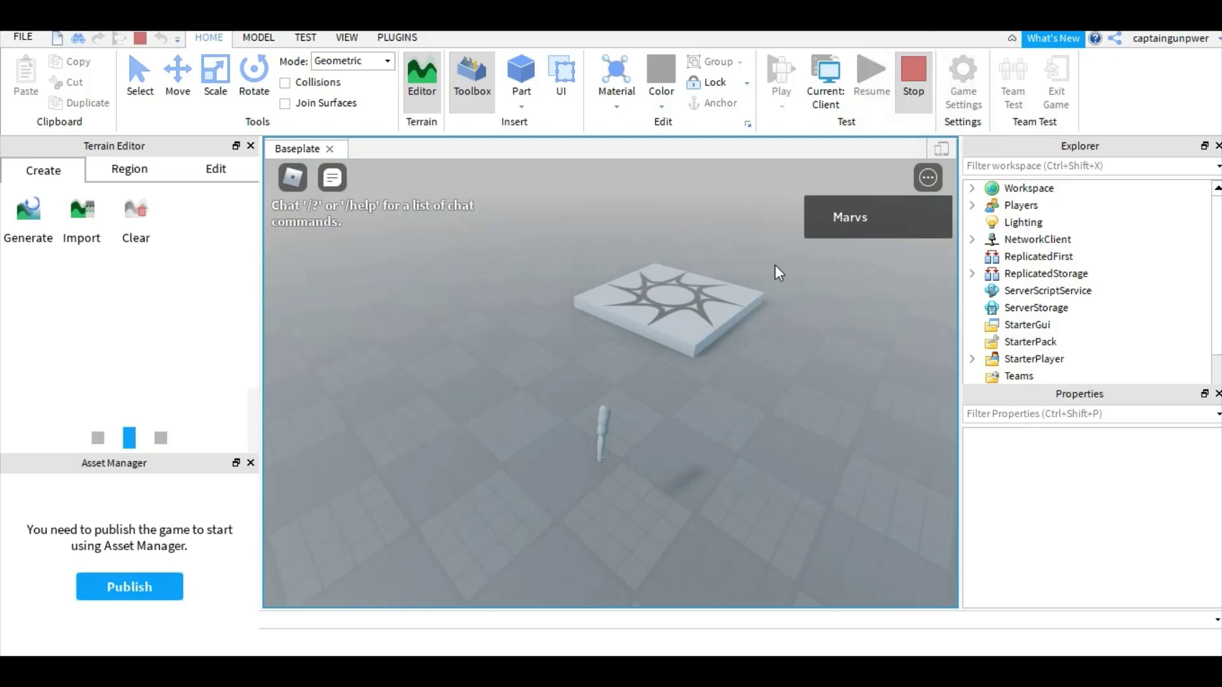
key(shift+F5)
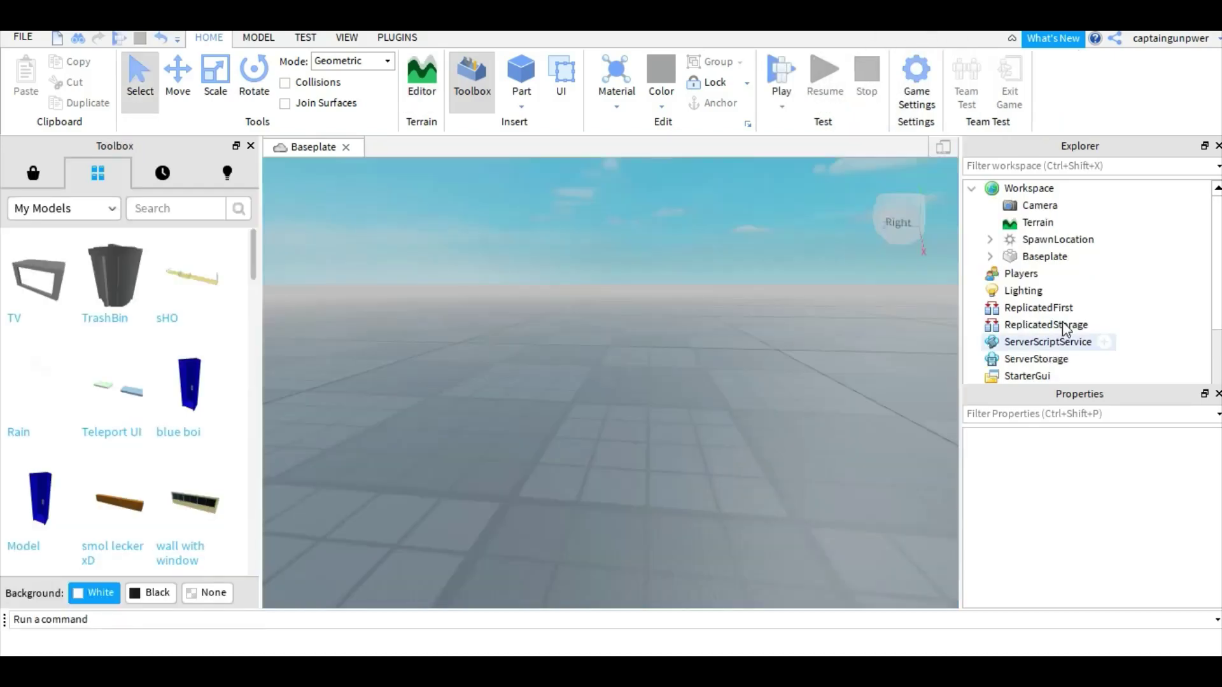
Set the FogStart property of Lighting to 50 and examine the fog across the baseplate
click(1017, 291)
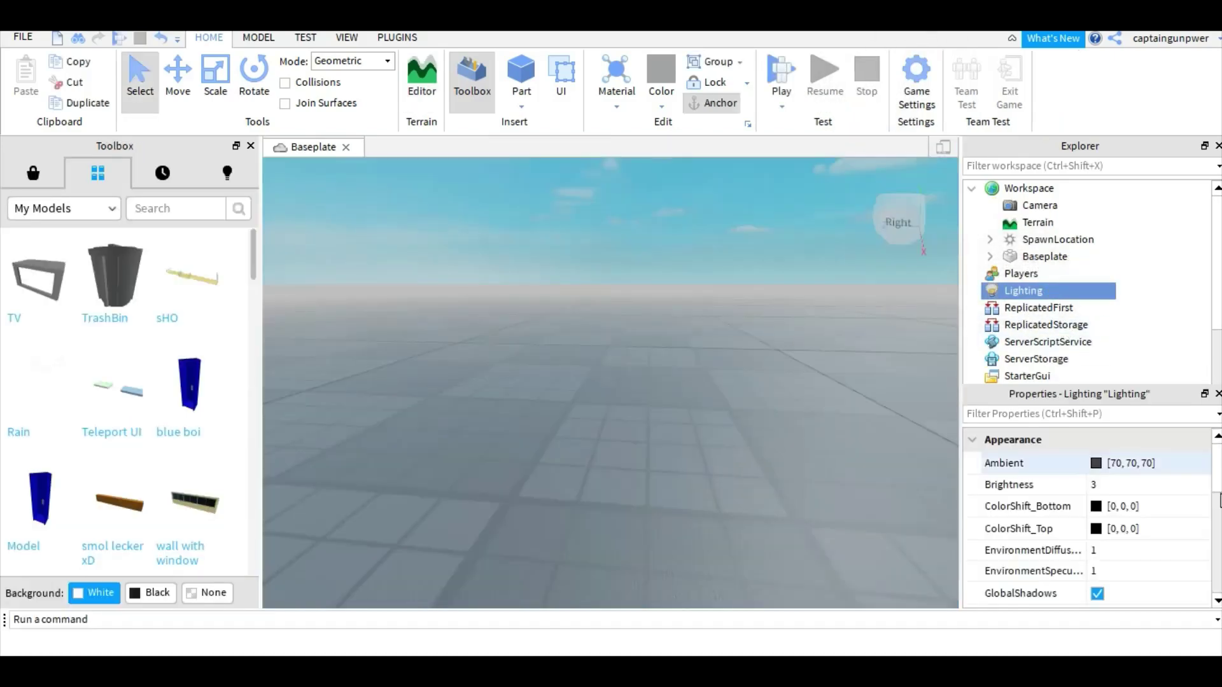
click(1215, 599)
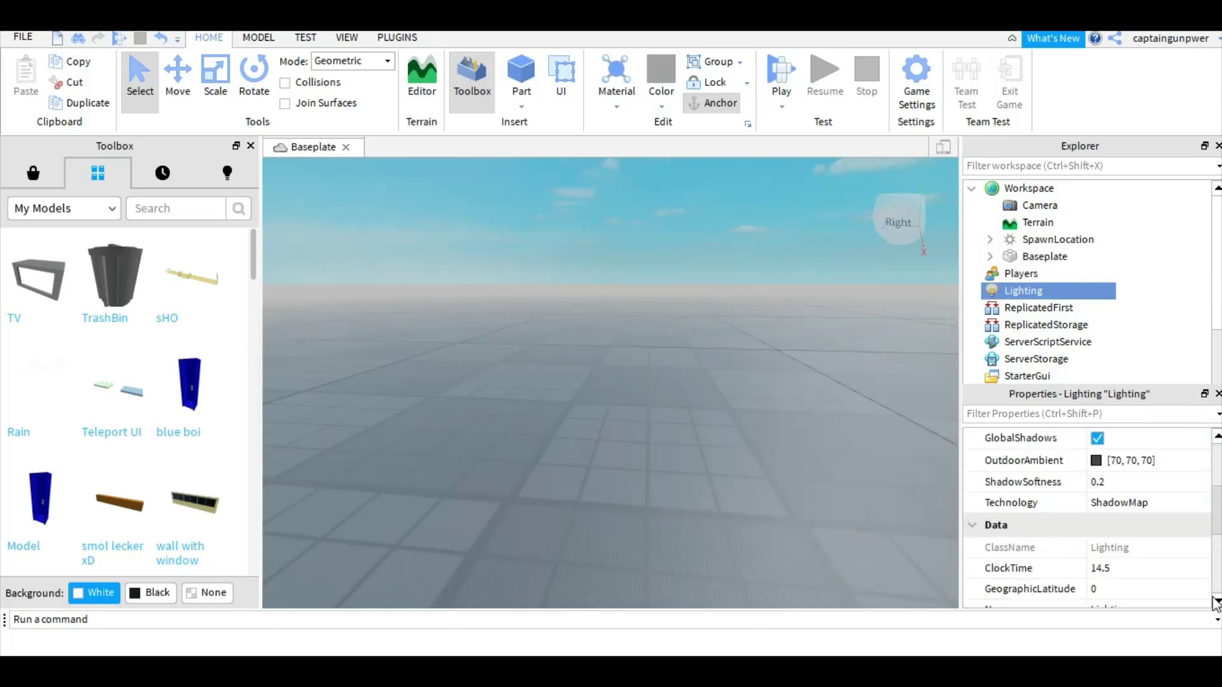
scroll(1216, 603, down, 3)
click(1131, 570)
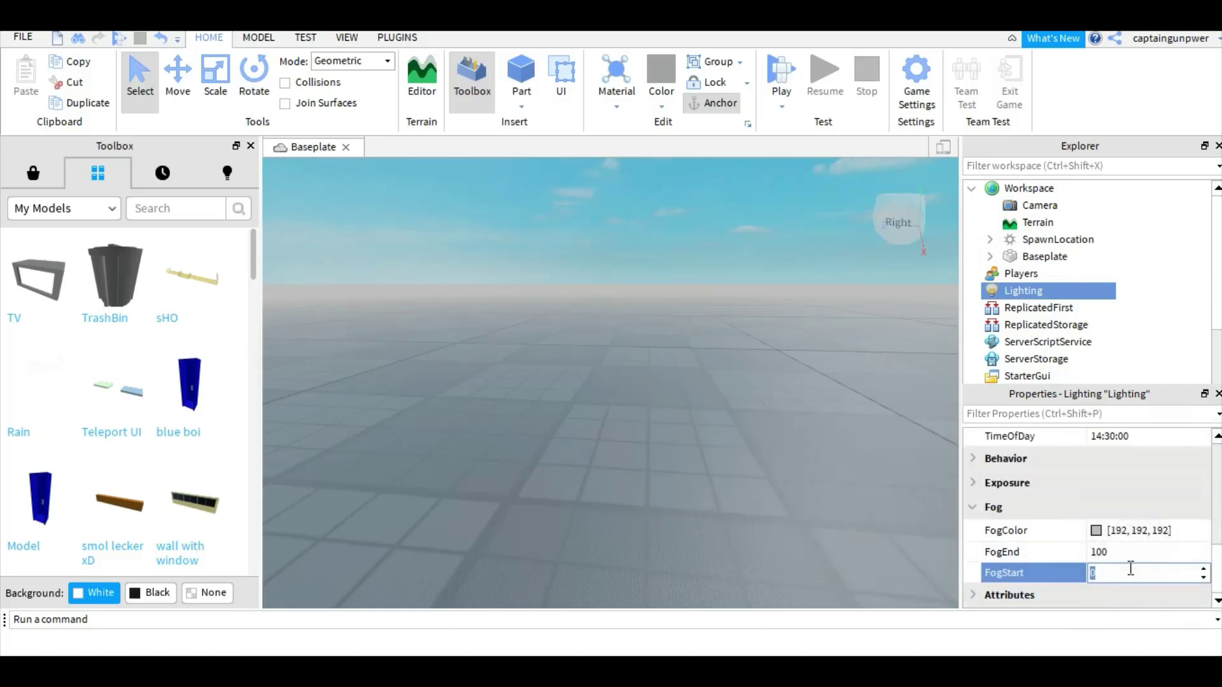
text(5)
key(Return)
right_drag(792, 469, 792, 468)
click(675, 422)
mouse_move(475, 413)
right_down()
mouse_move(456, 414)
mouse_move(475, 414)
right_up()
Try FogStart values of 70 and 25 for Lighting to compare where the fog begins
click(1142, 569)
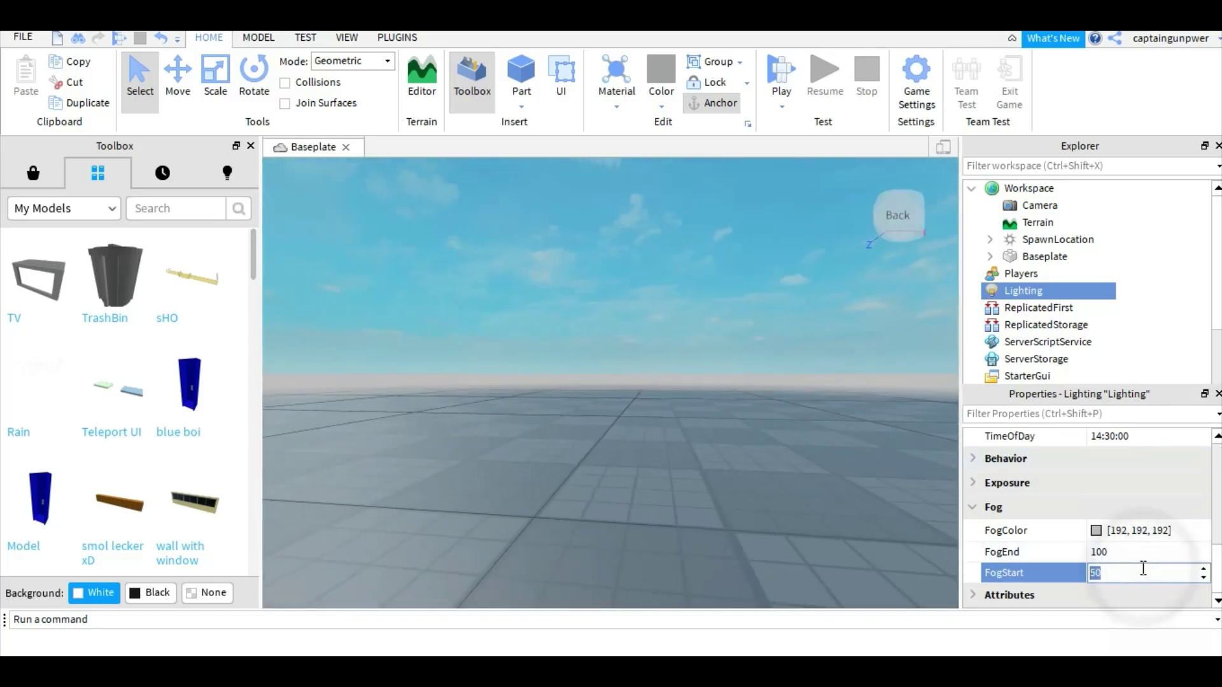
text(70)
key(Return)
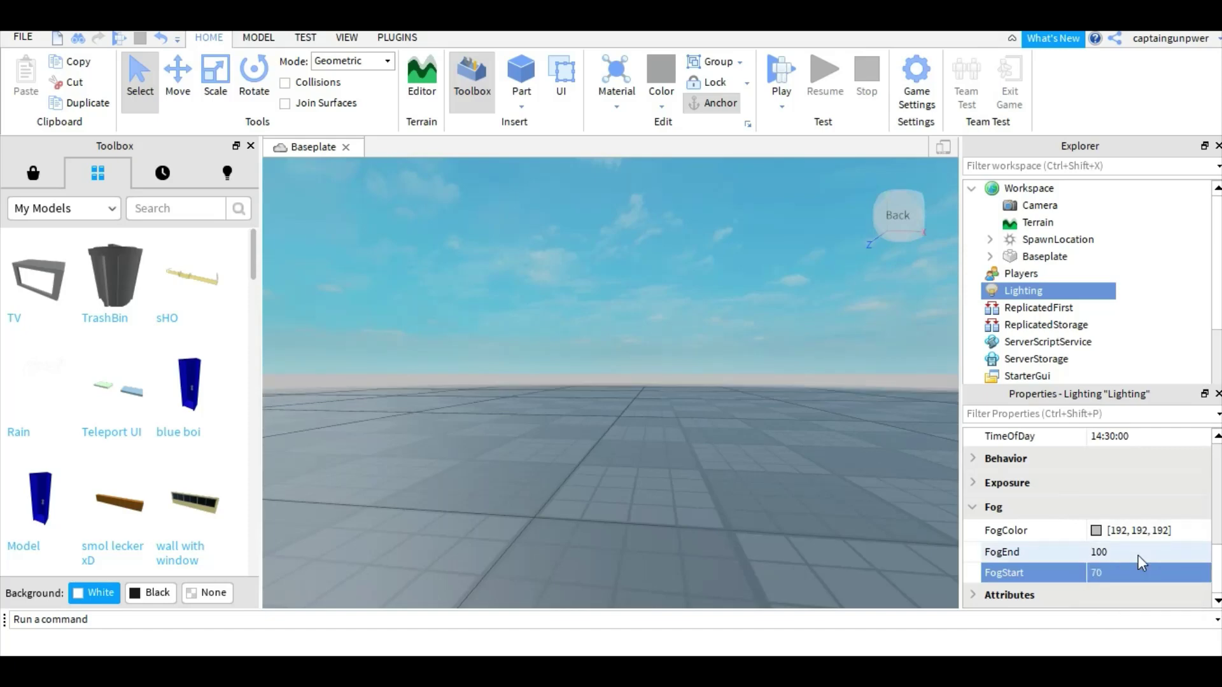
click(1129, 571)
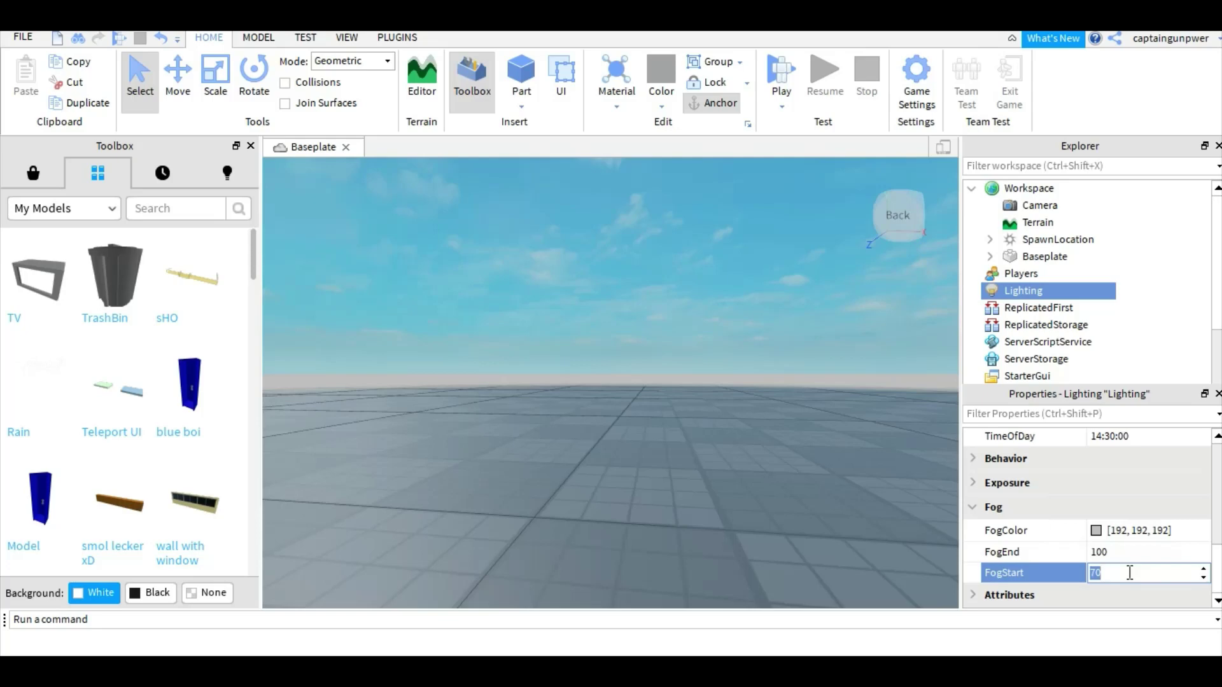
text(25)
key(Return)
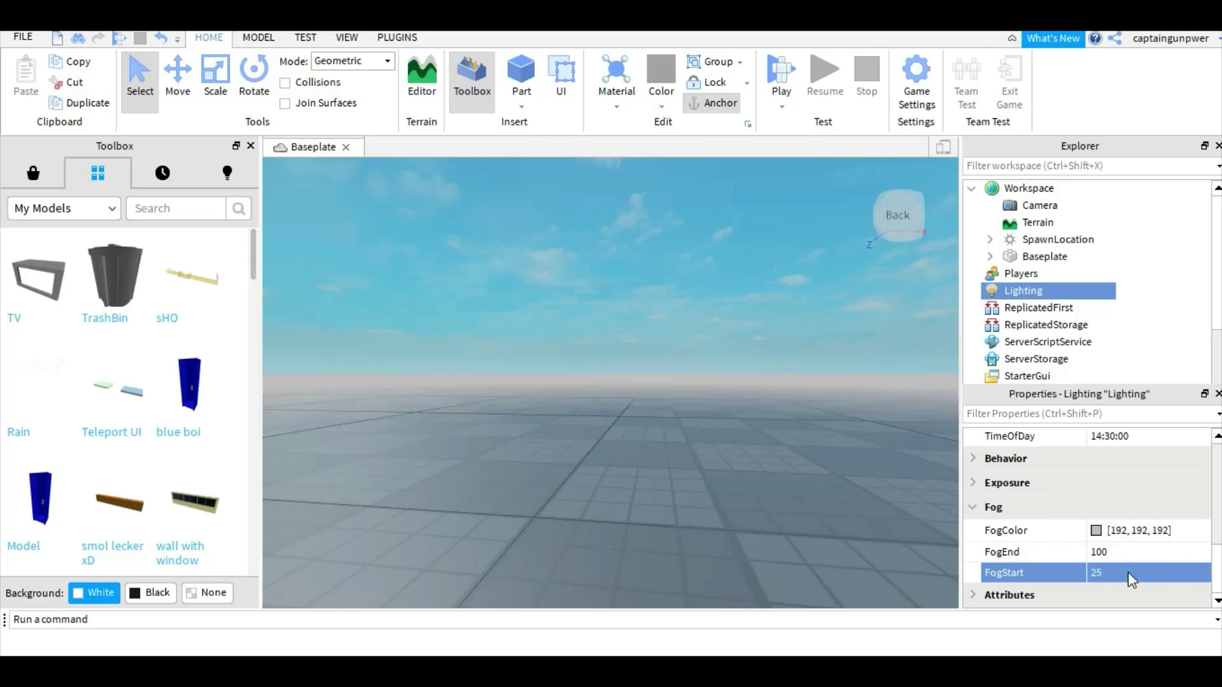
Set Lighting's FogStart to the negative value -12 and examine the thicker fog
click(1127, 572)
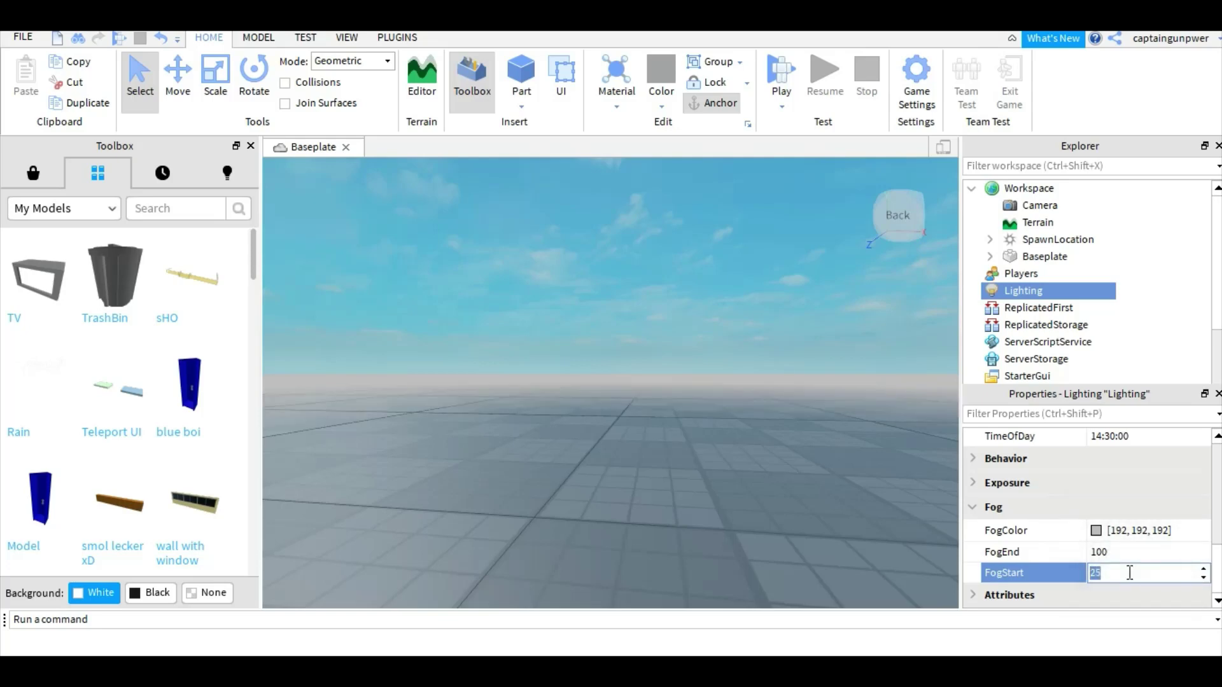
text(-1)
key(Return)
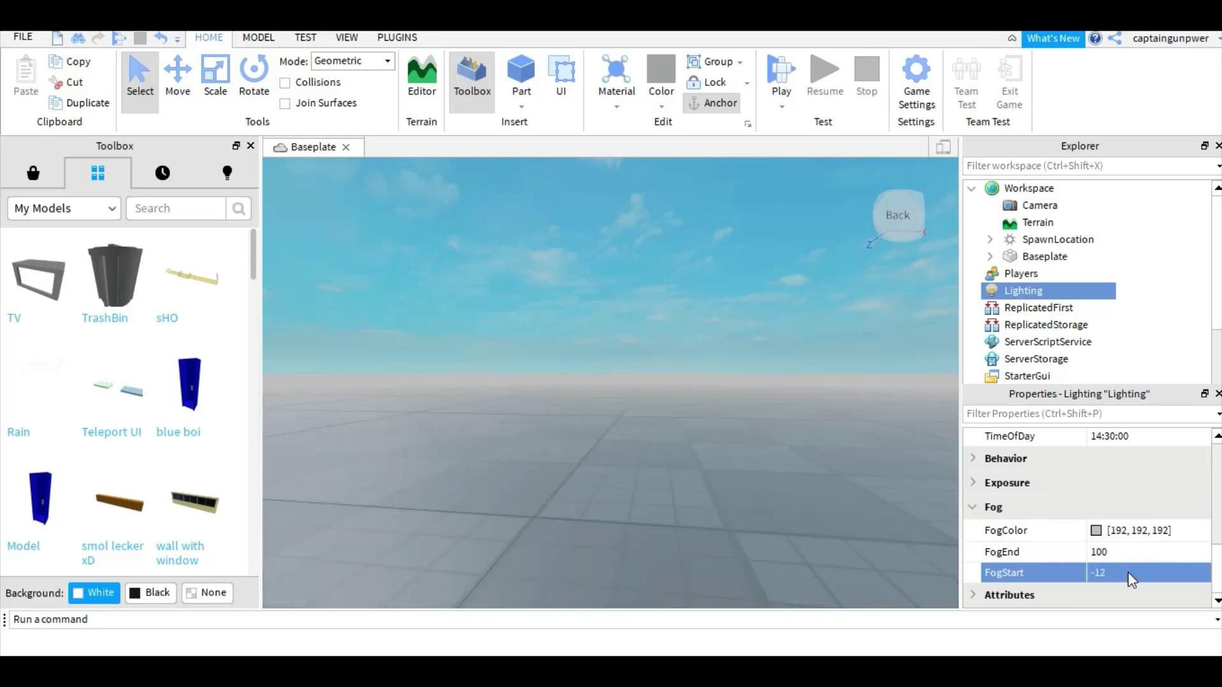
right_drag(615, 493, 611, 483)
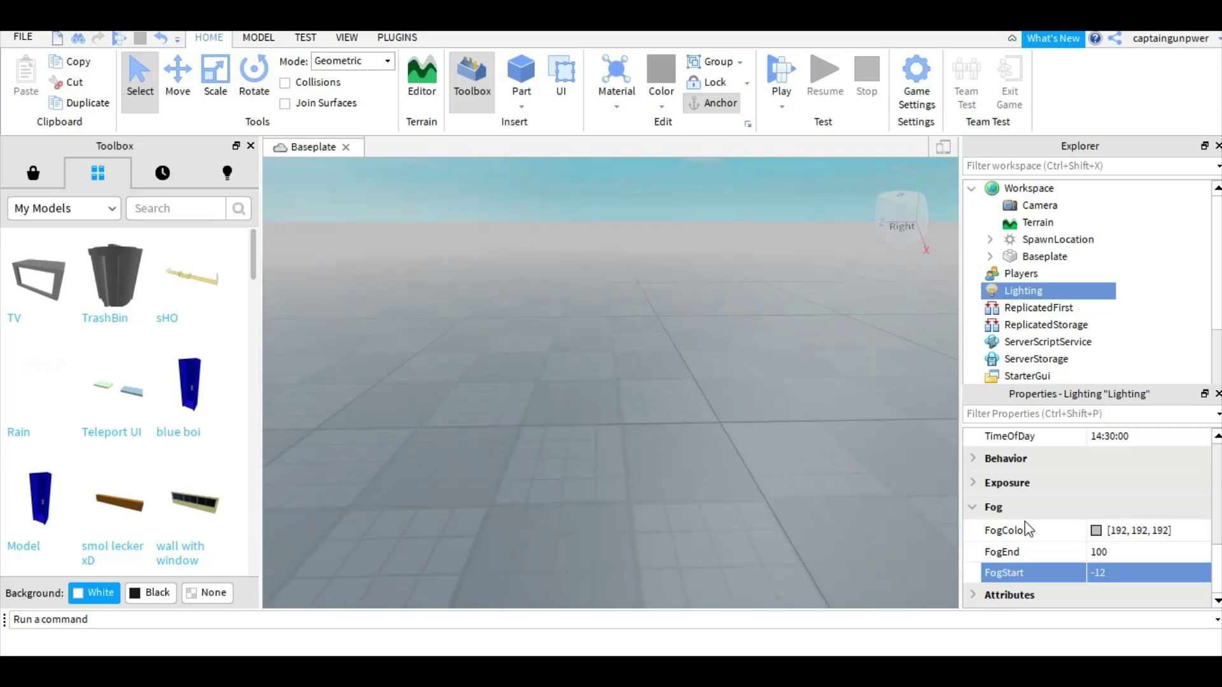
click(620, 480)
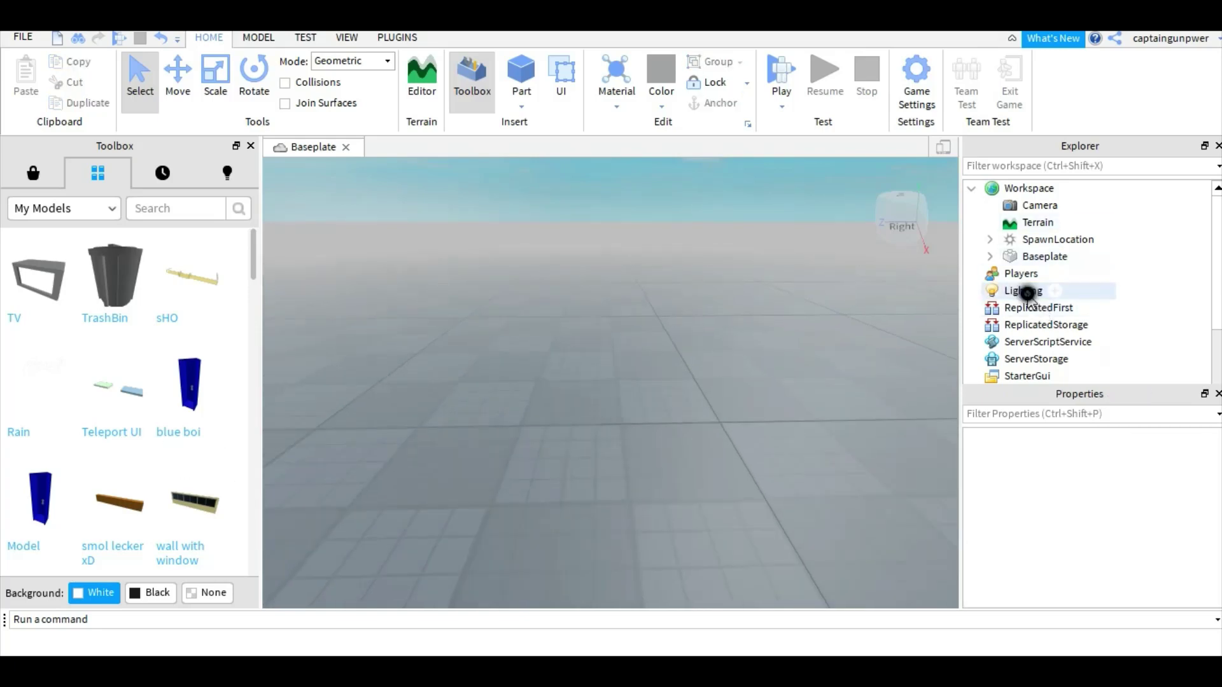
Select Lighting again and set its FogStart to -100
key(ctrl+z)
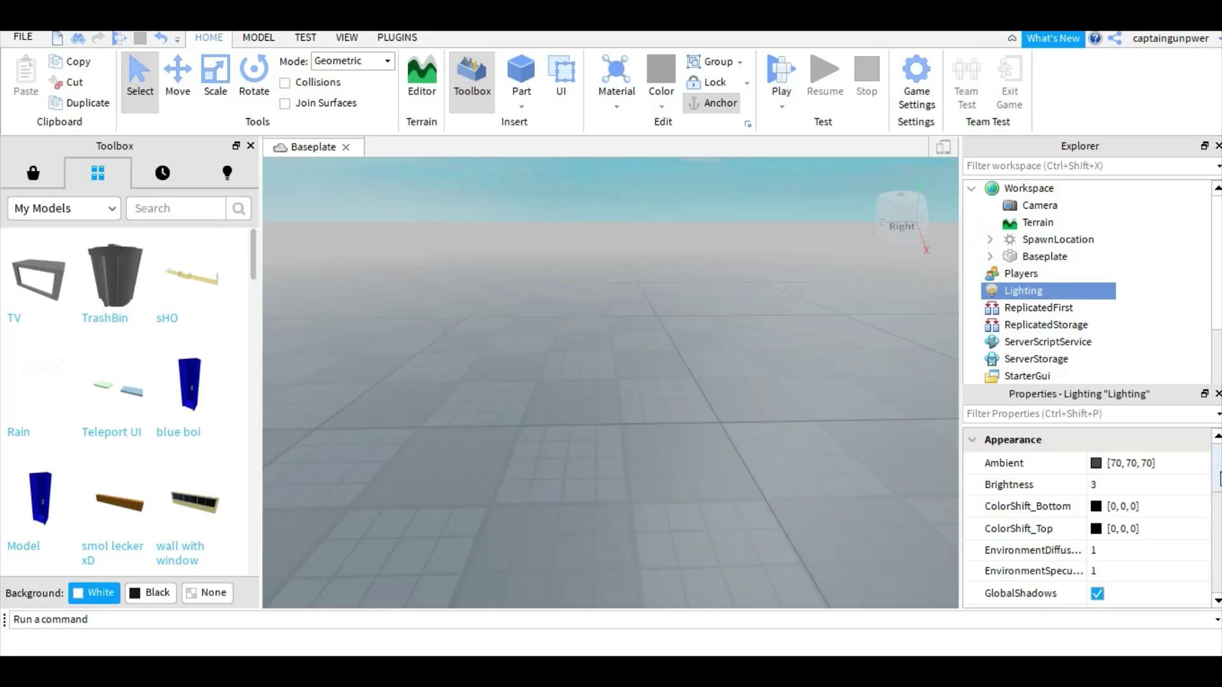
scroll(1219, 479, down, 10)
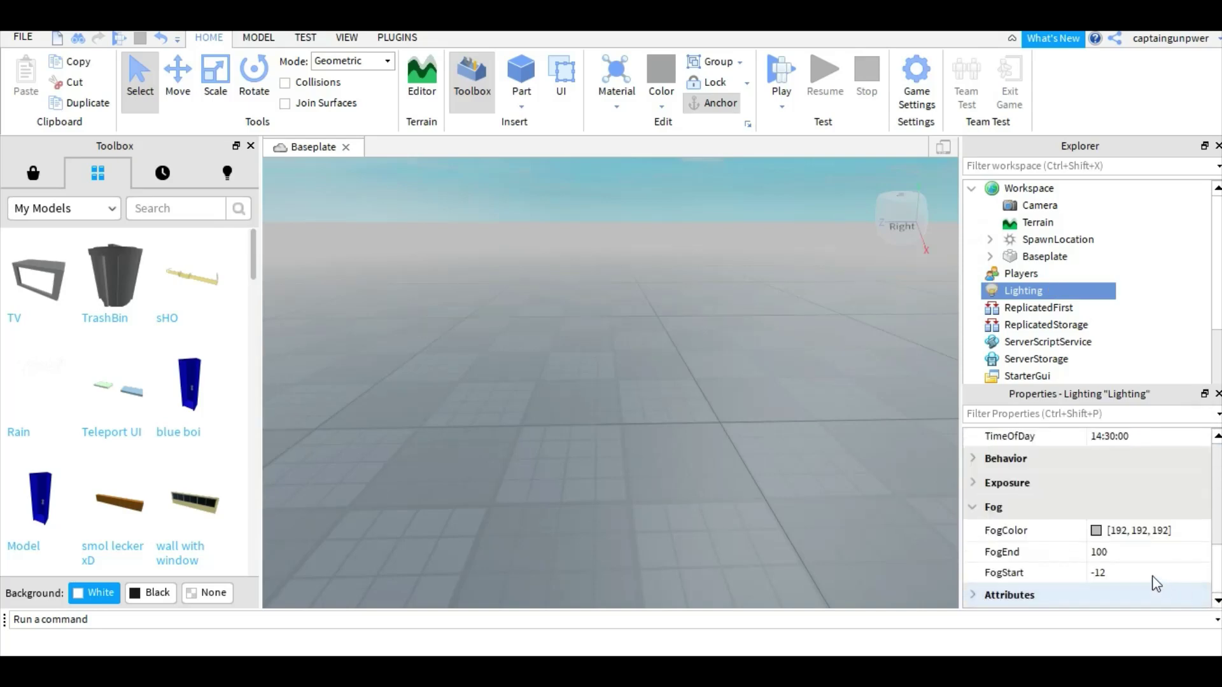
click(1150, 573)
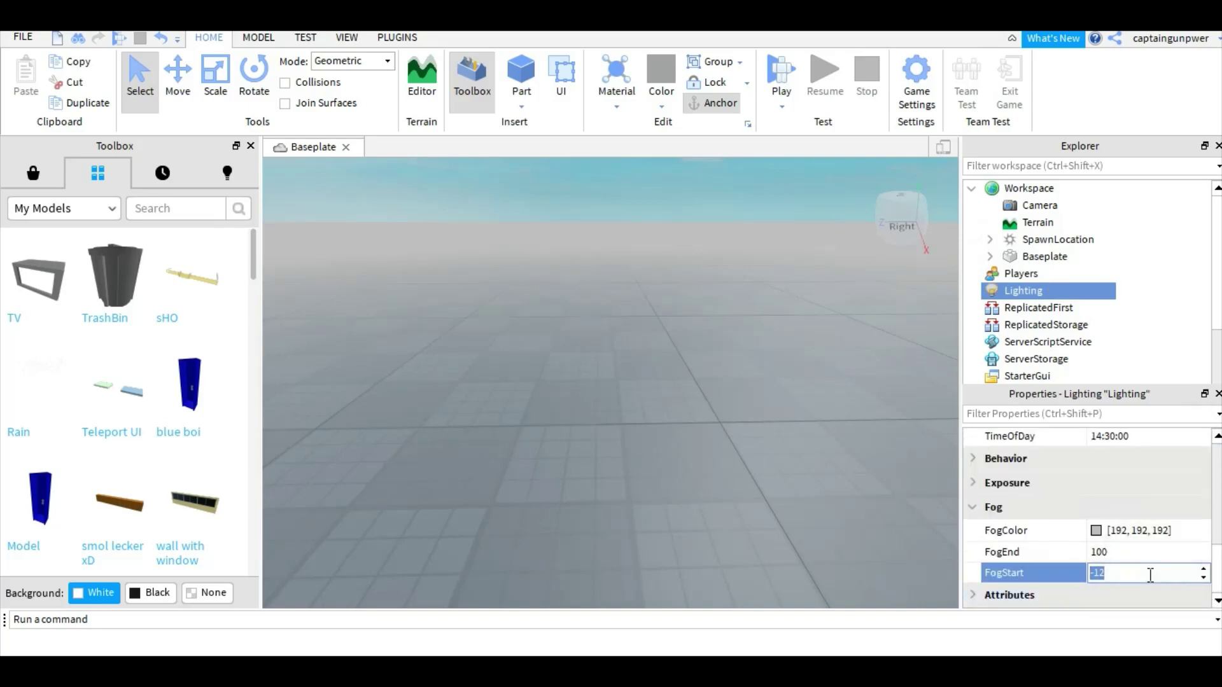
text(-100)
key(Return)
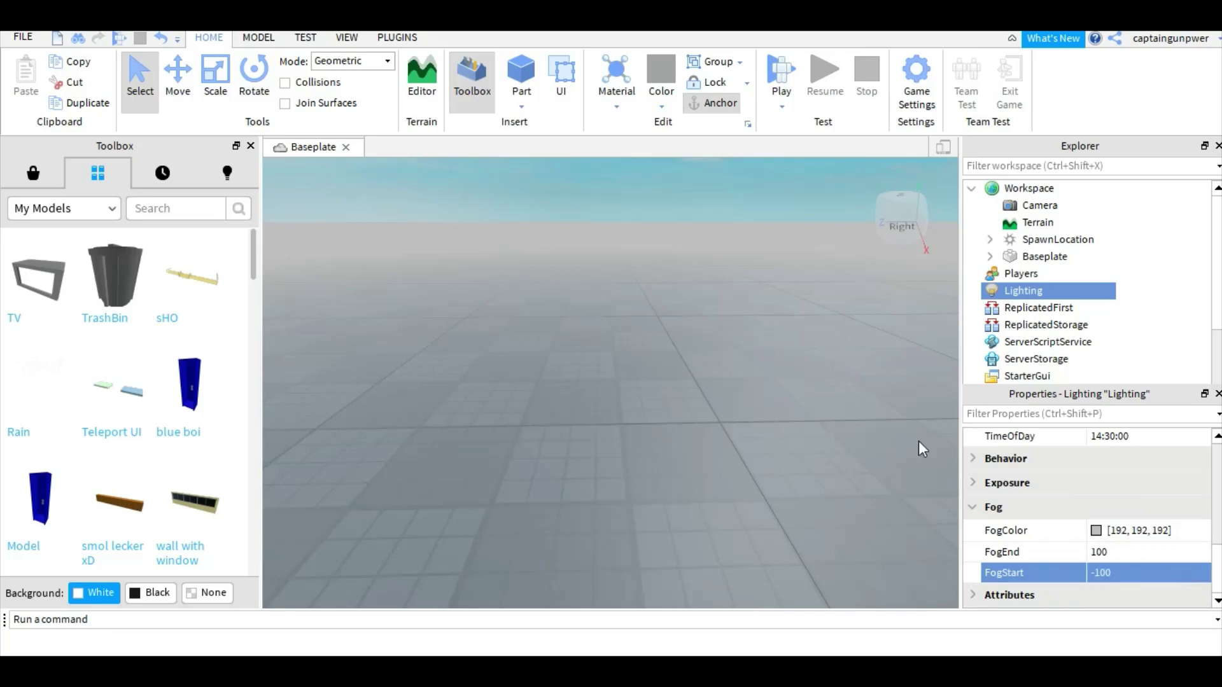
right_drag(593, 392, 593, 392)
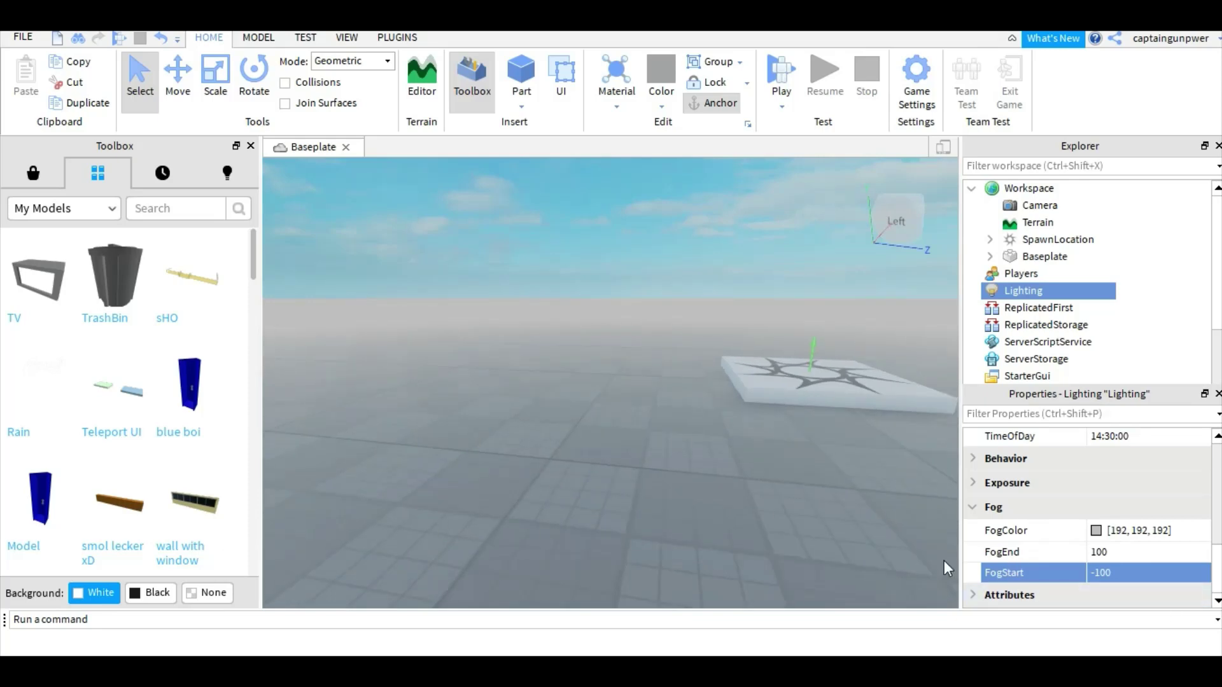
Set Lighting's FogEnd to 2131231 to push the end of the fog far away
click(1121, 555)
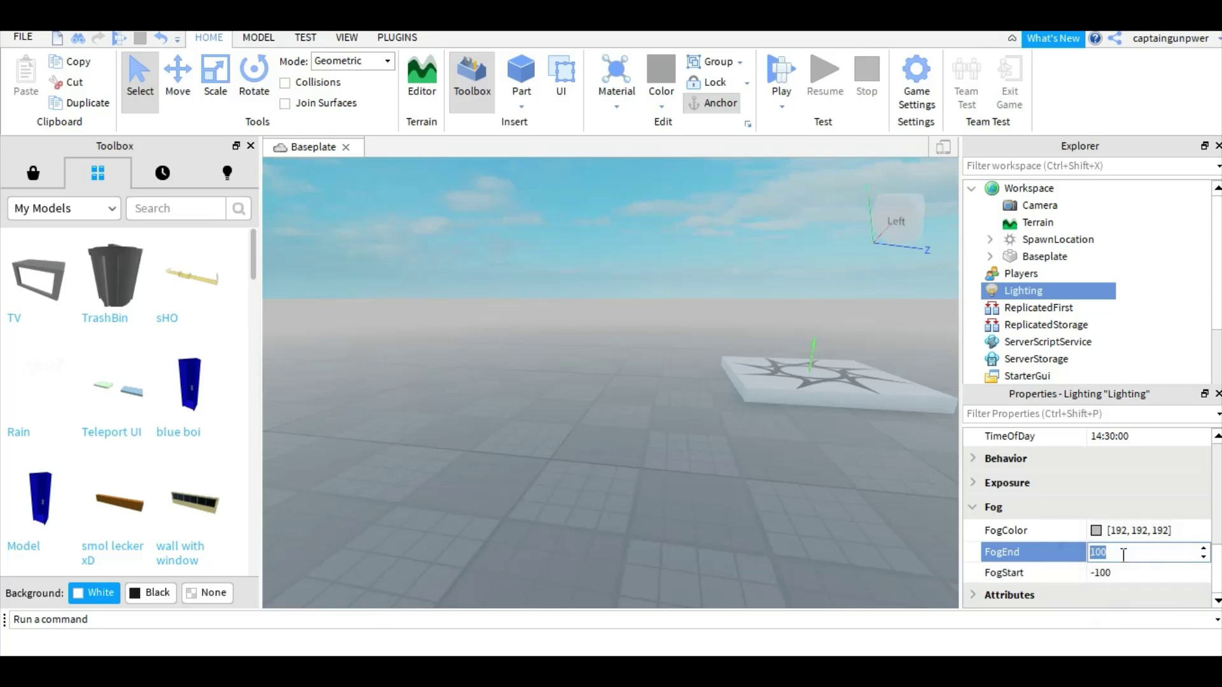
text(2131231)
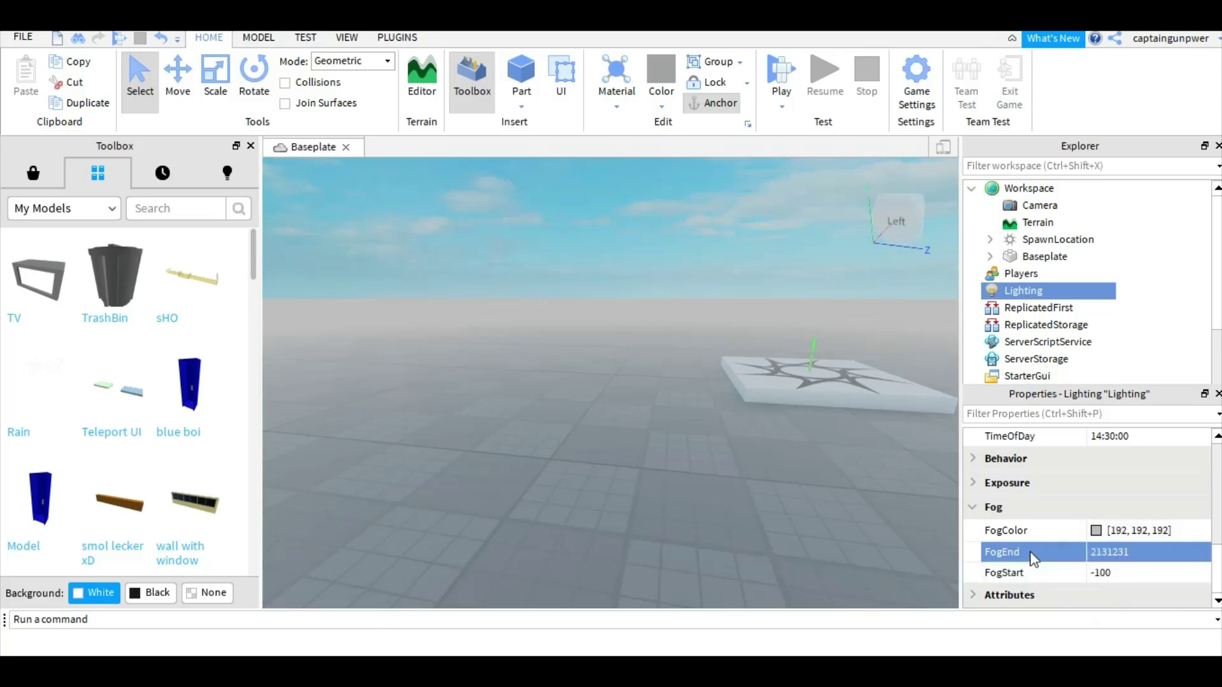
key(Return)
click(791, 476)
right_drag(792, 476, 792, 476)
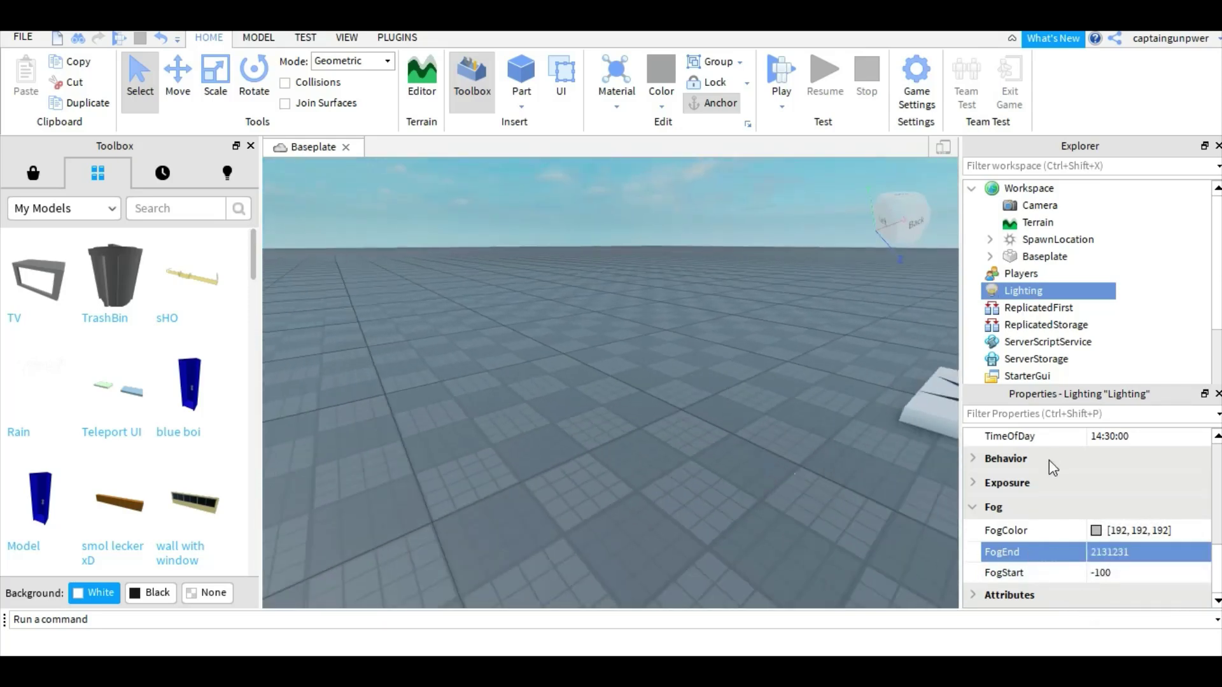
Examine the baseplate and spawn location from several directions to judge the effect of the new fog distance
click(1096, 292)
click(975, 514)
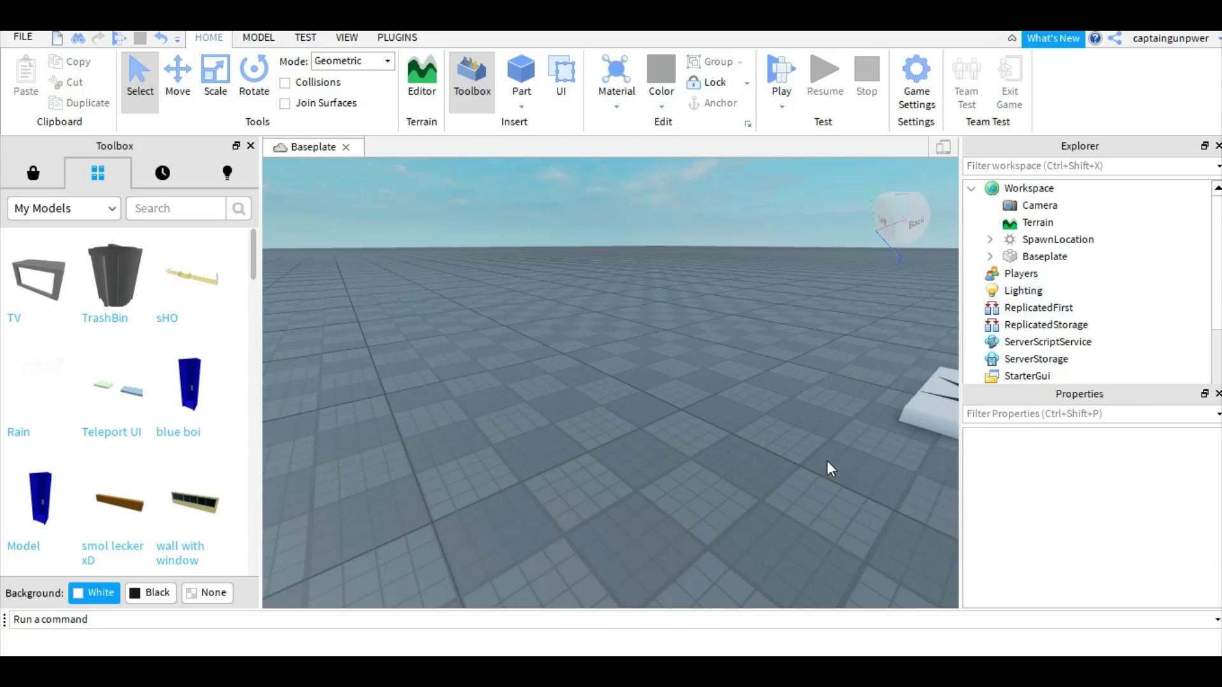
right_drag(827, 461, 825, 460)
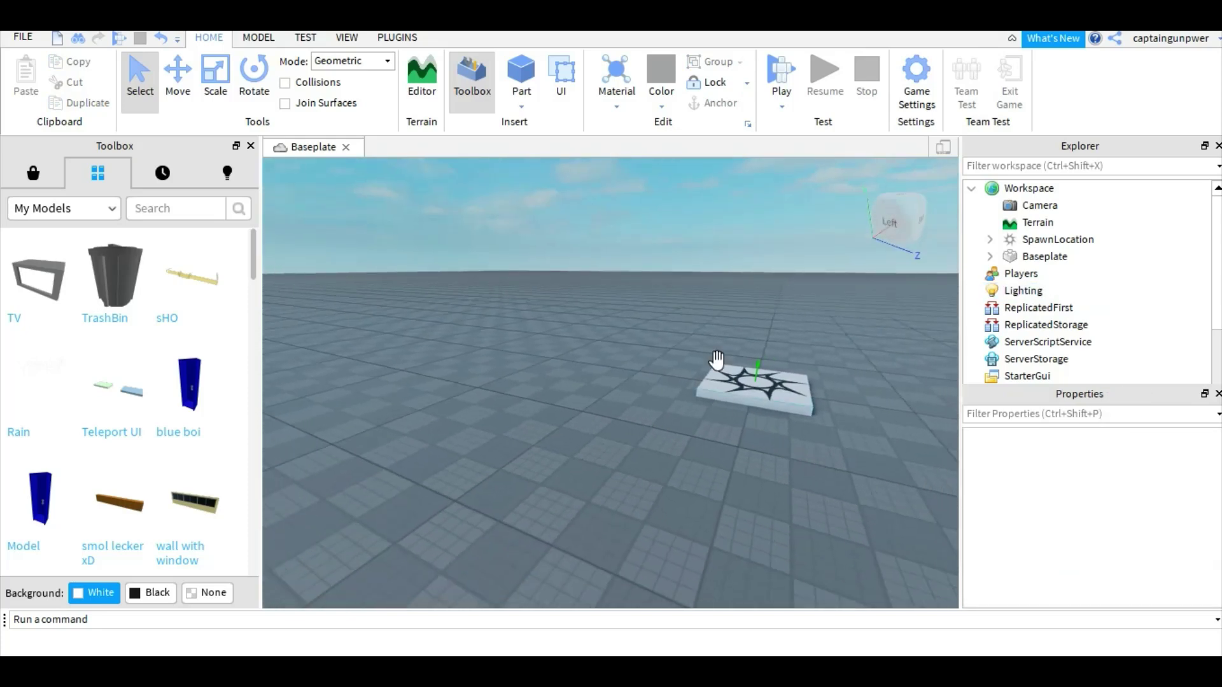
right_click(740, 430)
click(699, 436)
right_drag(699, 437, 694, 437)
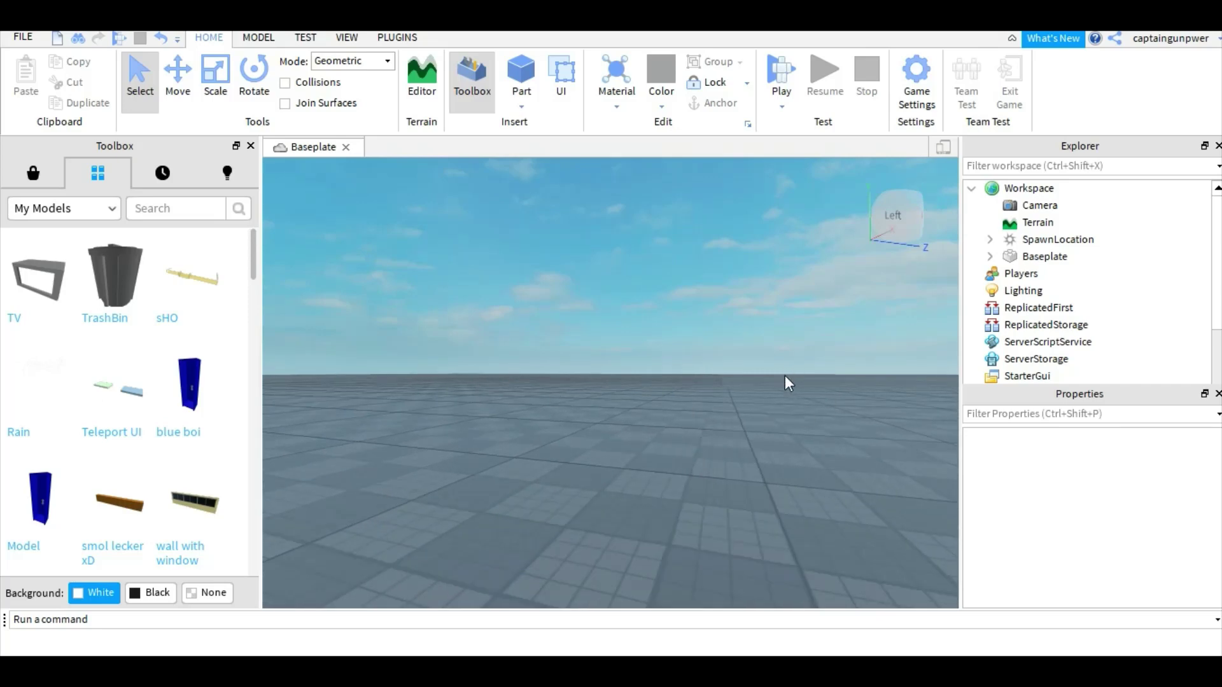
right_drag(785, 375, 781, 373)
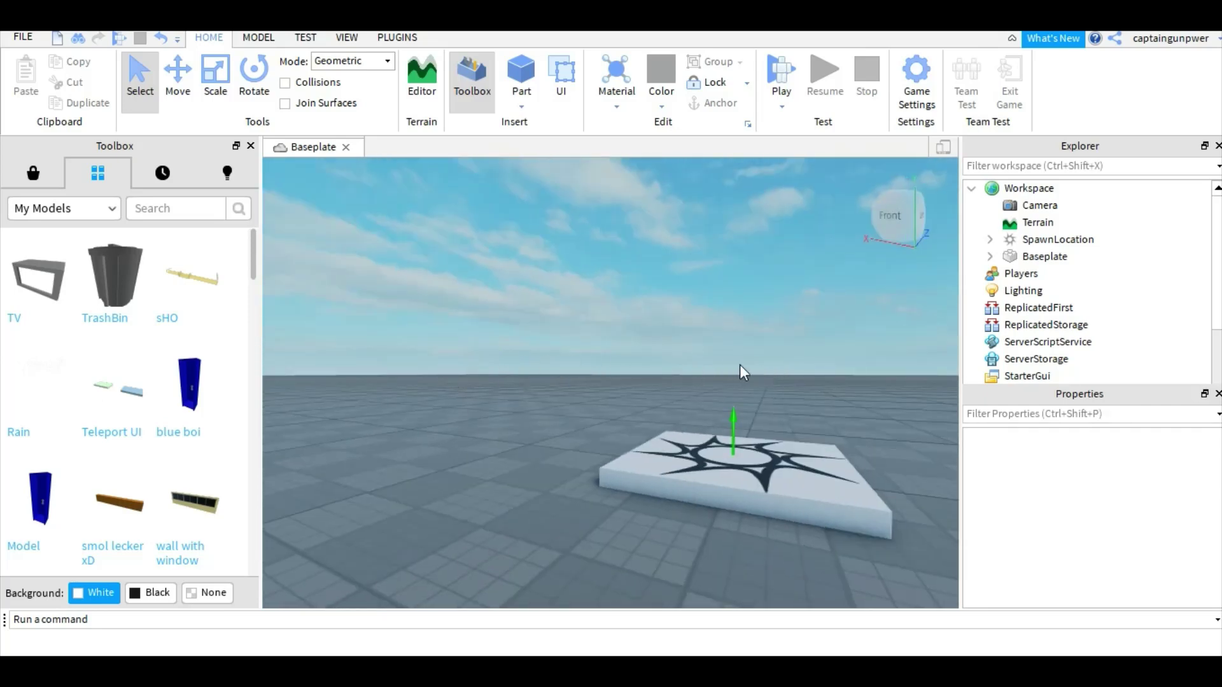
mouse_move(711, 356)
right_down()
mouse_move(702, 353)
mouse_move(712, 356)
right_up()
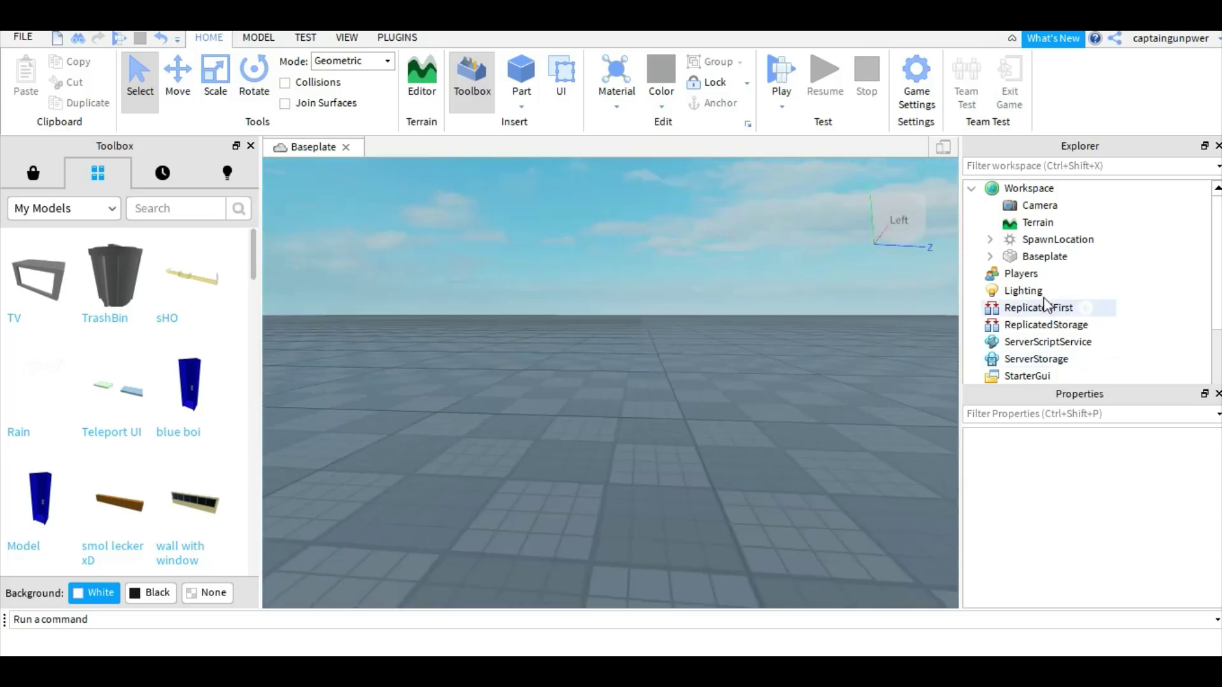
Add a DepthOfFieldEffect to Lighting and examine the distance blur over the baseplate
click(1051, 290)
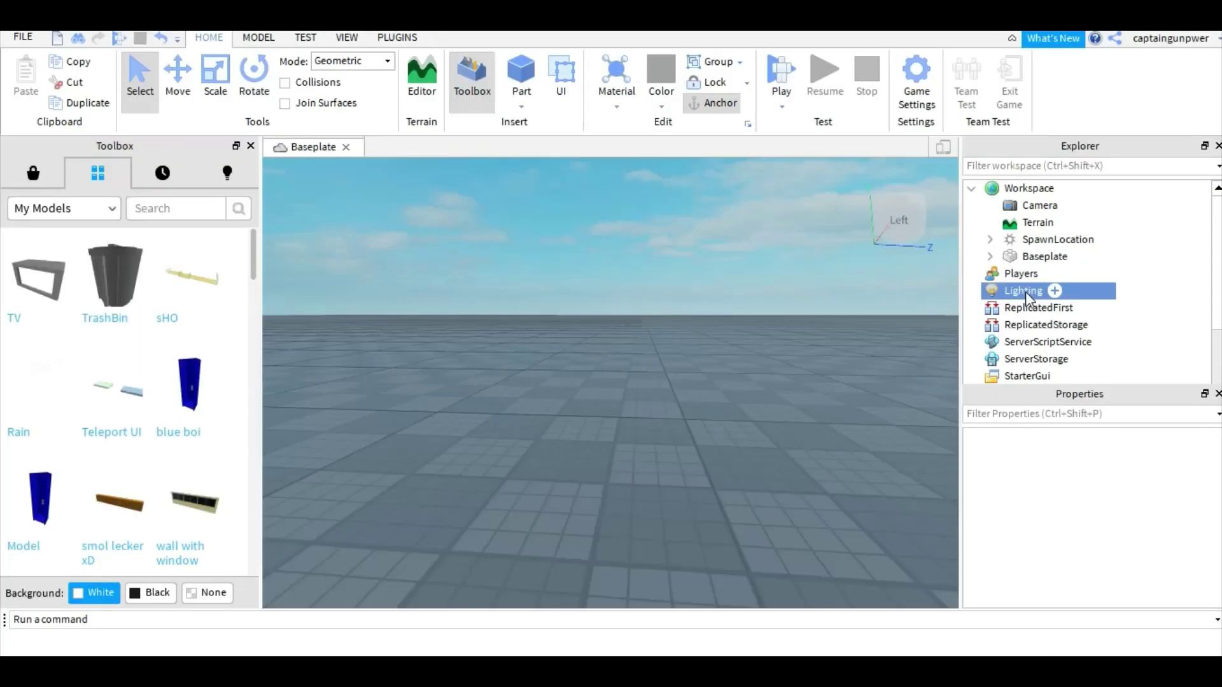
click(1062, 291)
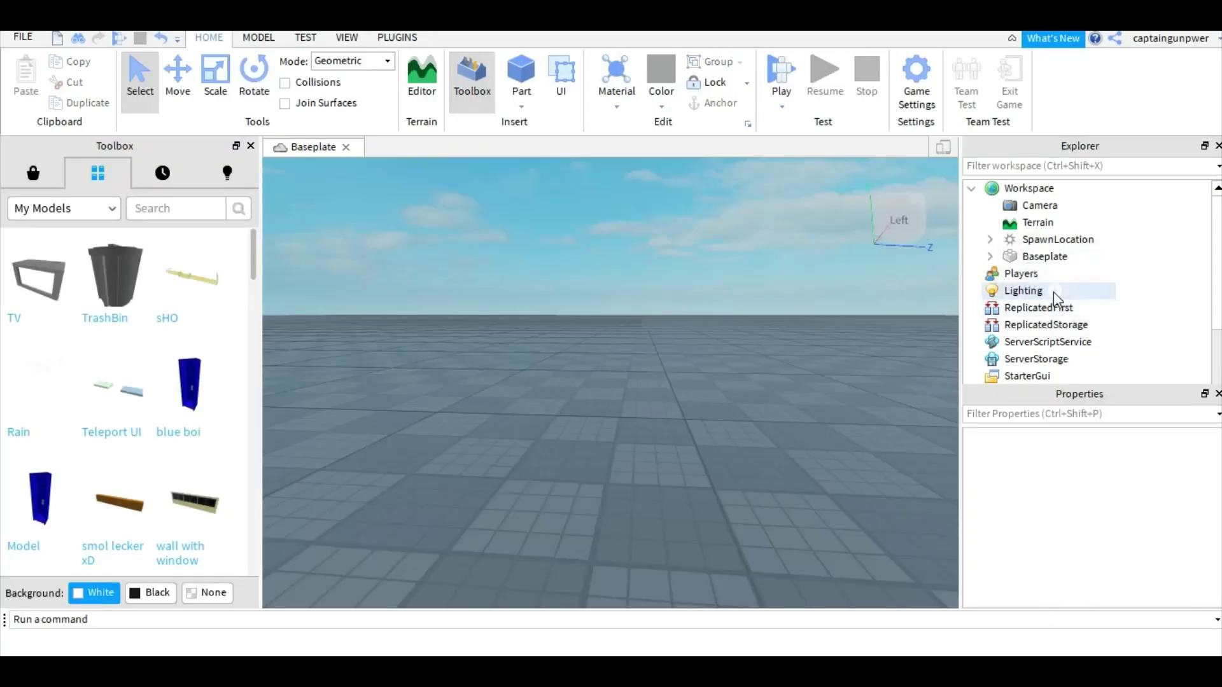
click(1020, 293)
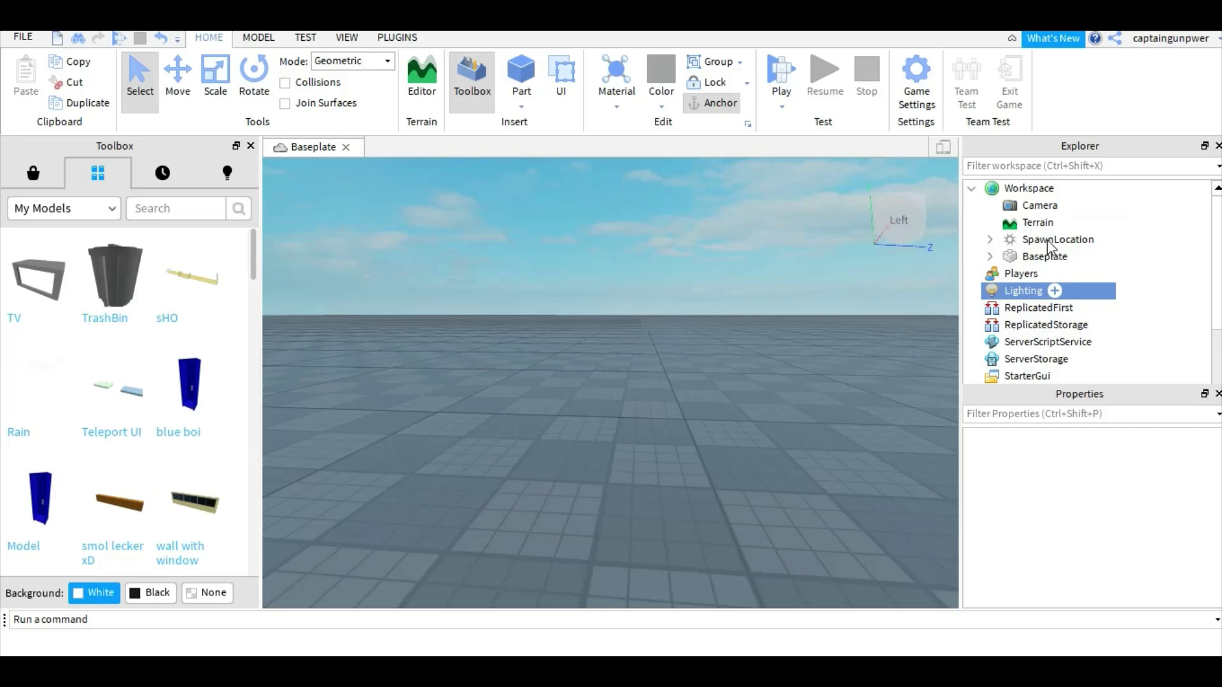
click(1055, 292)
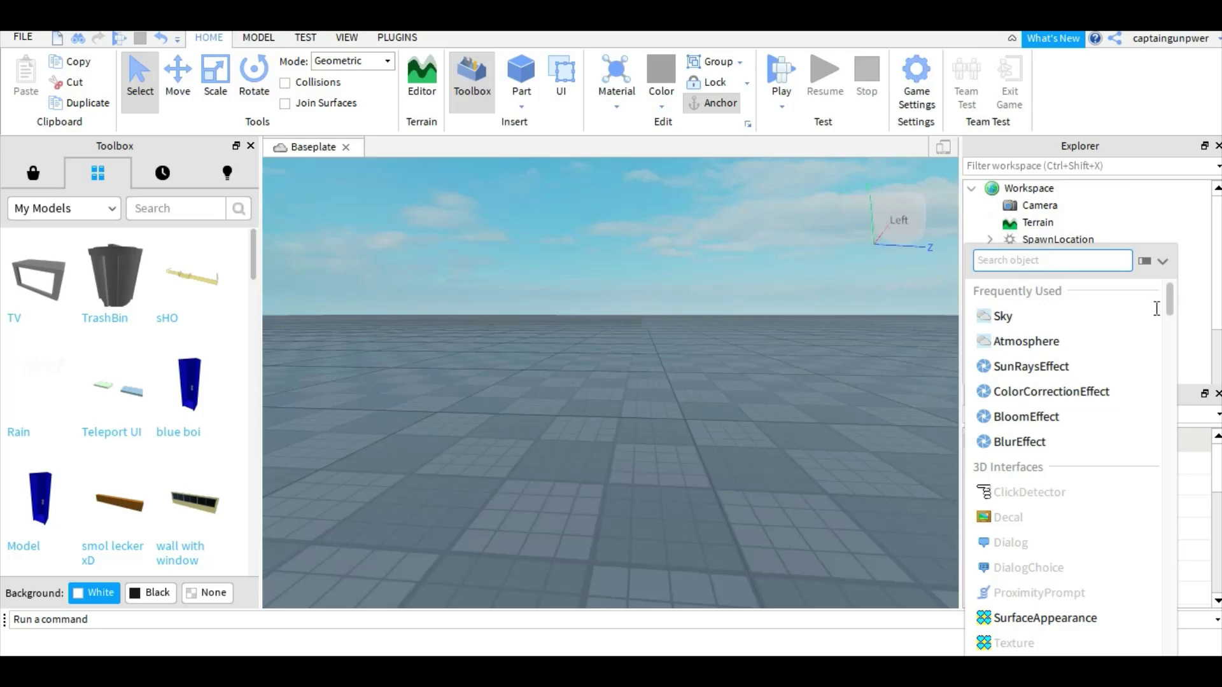
text(Depth)
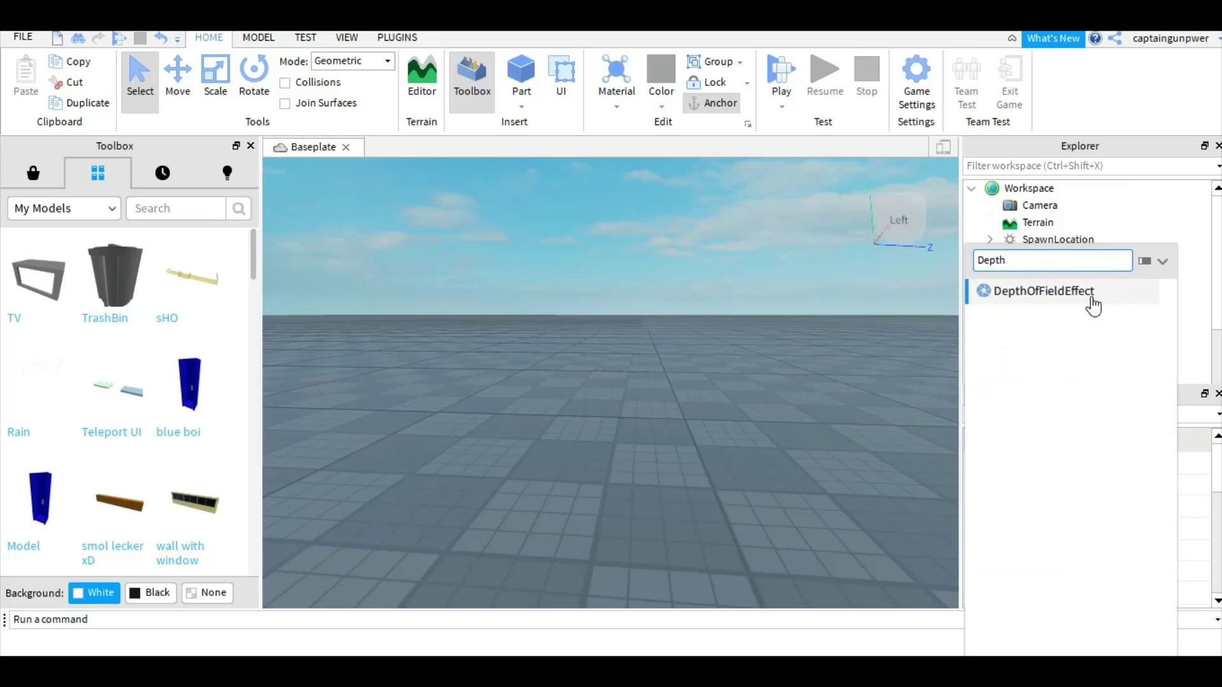
click(1091, 301)
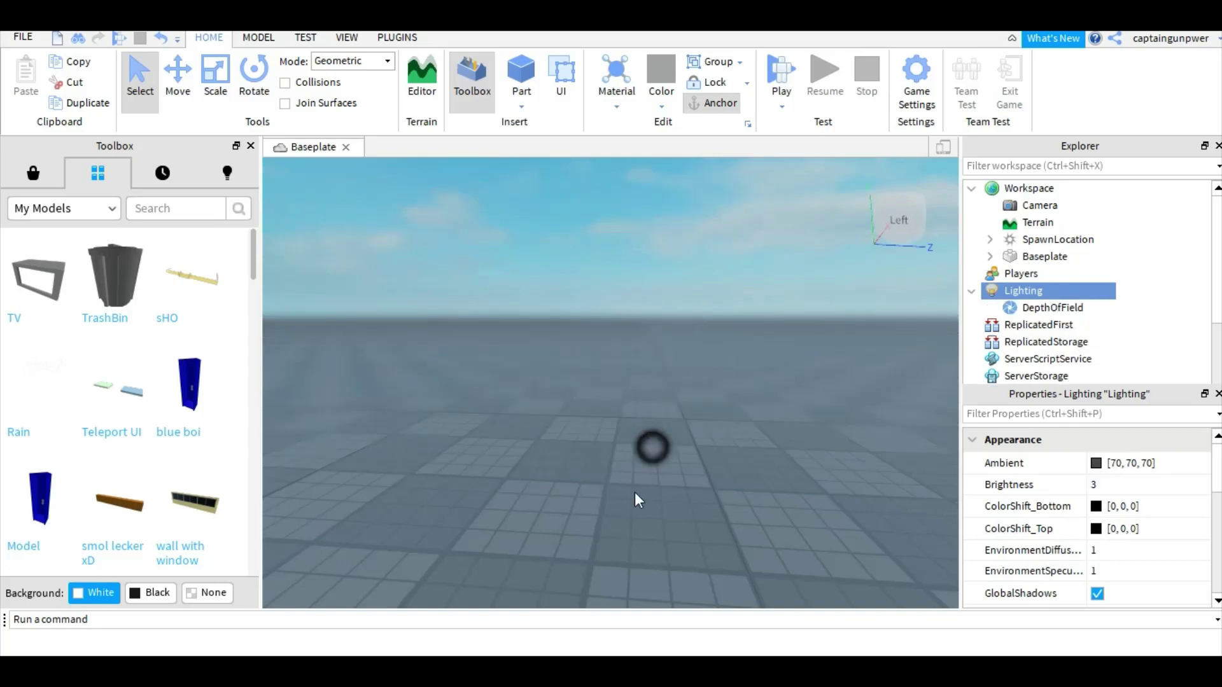
right_drag(635, 493, 656, 456)
scroll(655, 452, down, 5)
scroll(656, 456, up, 2)
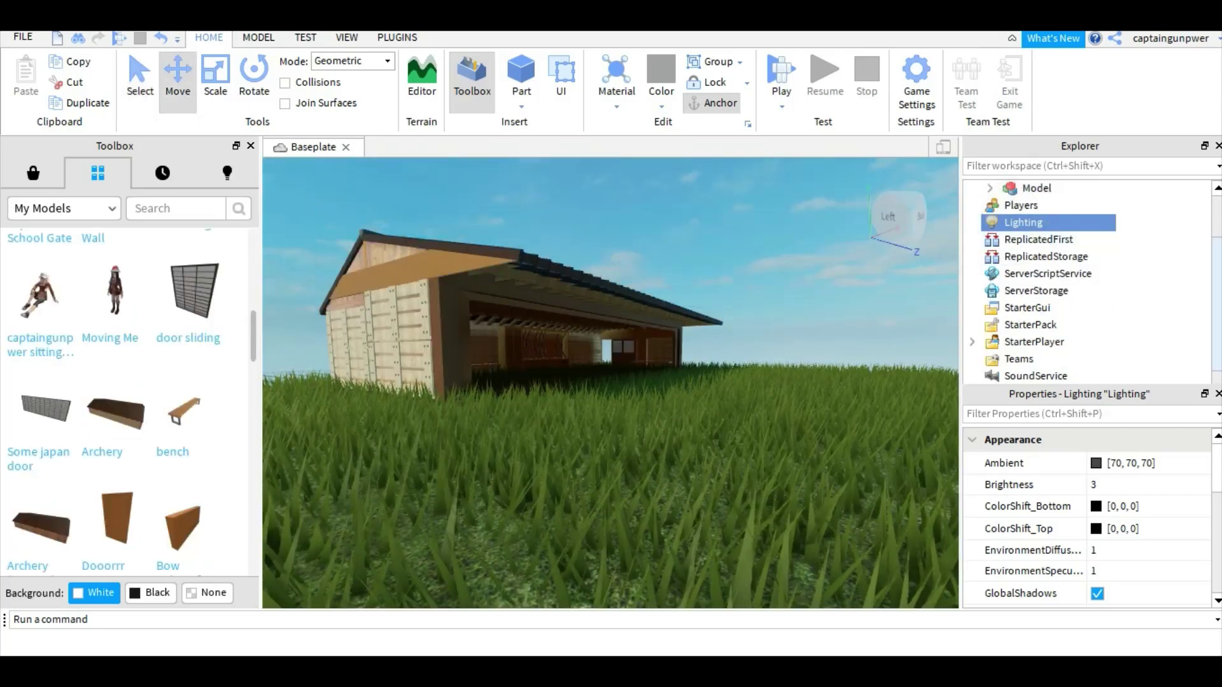
In the place with the grass terrain and wooden building, set Lighting's ClockTime to 15.1 and look around the scene
scroll(1219, 280, down, 1)
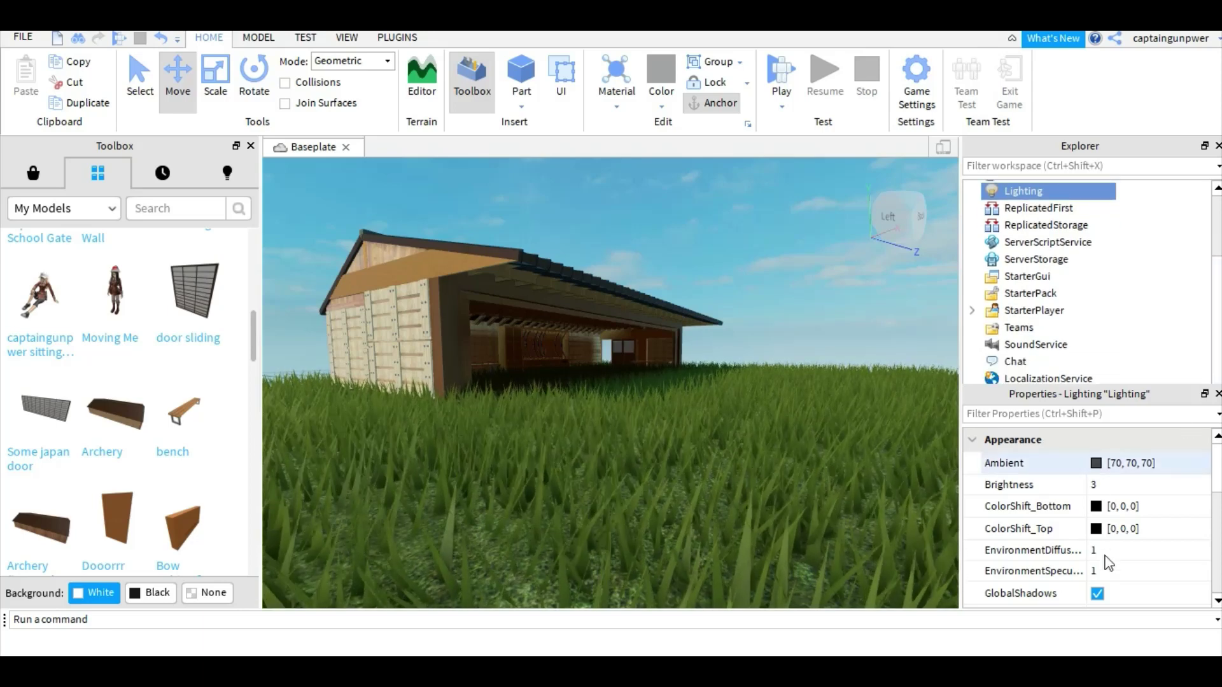
scroll(1217, 576, down, 6)
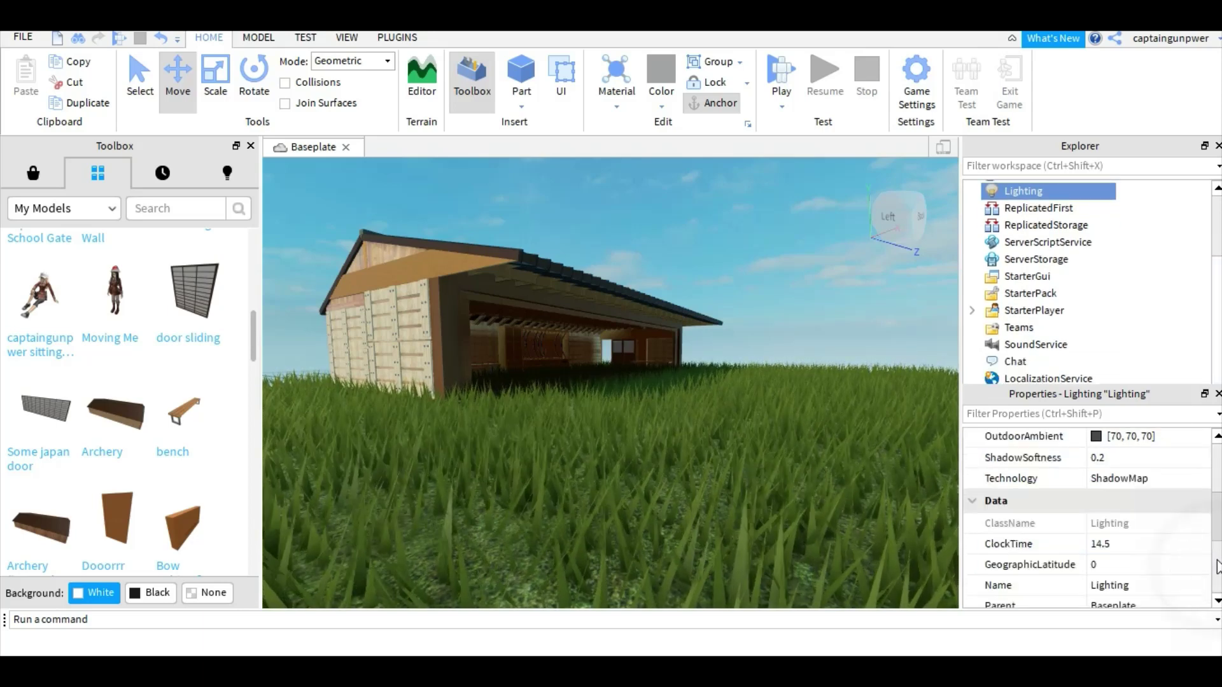
drag(1219, 554, 1218, 439)
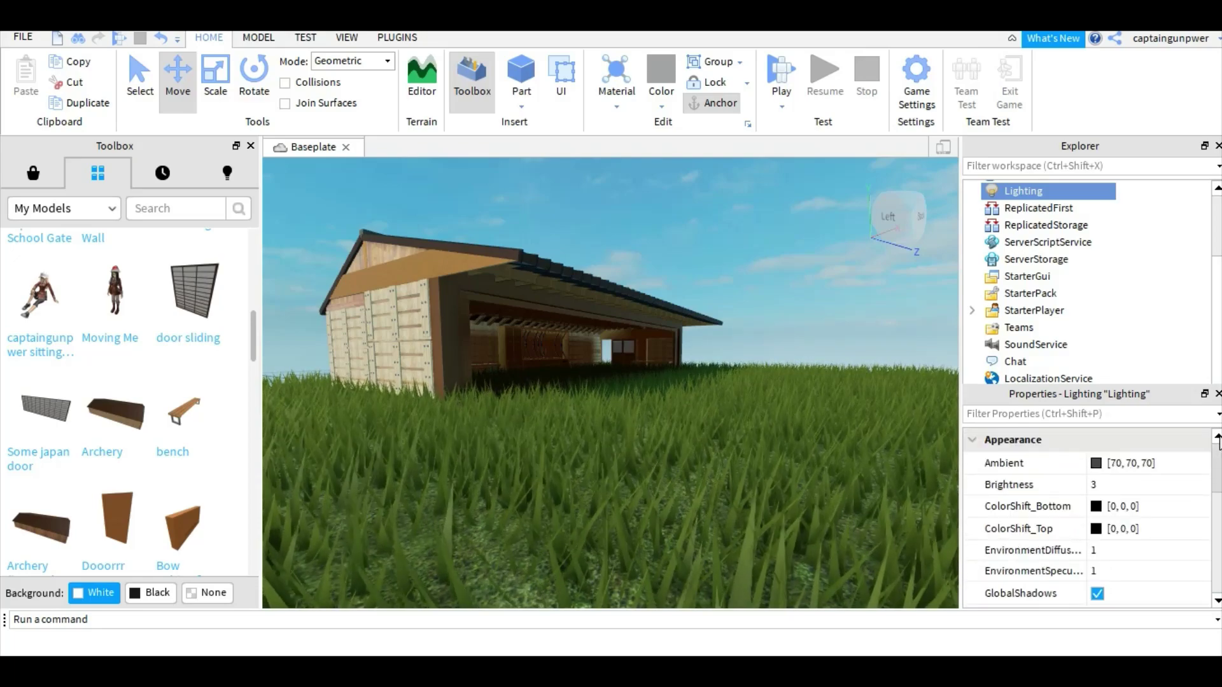
drag(1219, 449, 1208, 518)
click(1020, 479)
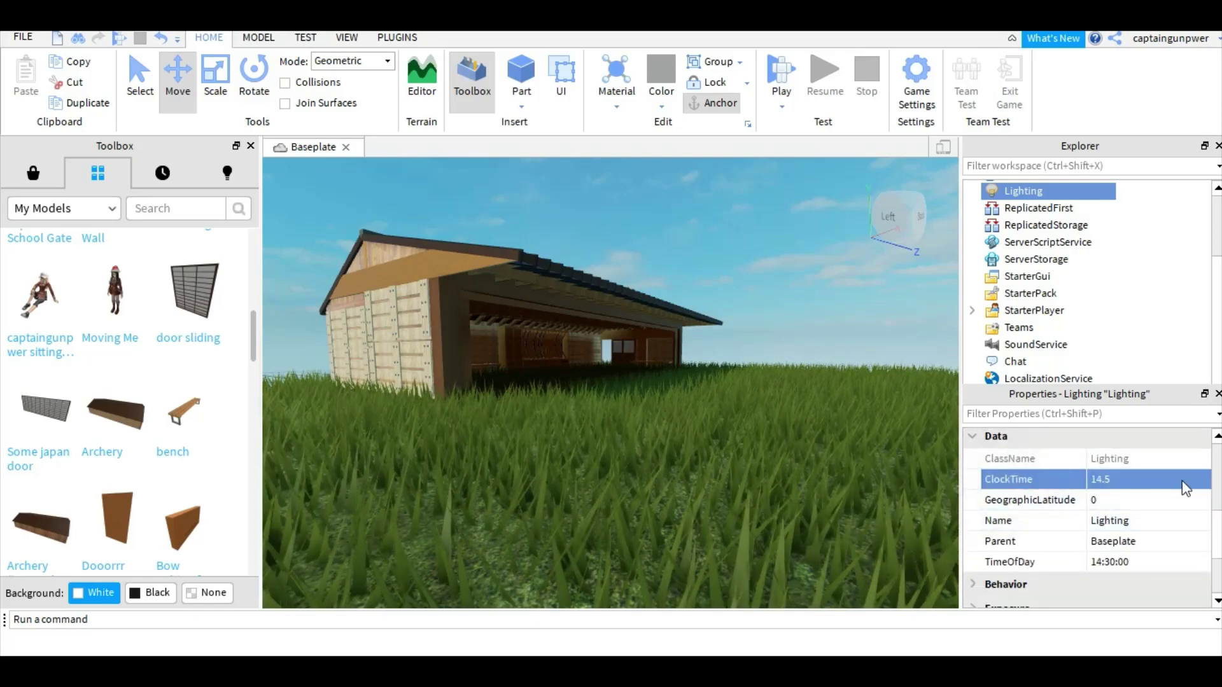
click(1191, 563)
click(1148, 478)
mouse_move(1185, 481)
mouse_down()
mouse_move(1164, 485)
mouse_move(1201, 494)
mouse_move(1179, 497)
mouse_move(1188, 503)
mouse_up()
right_drag(572, 304, 540, 302)
right_drag(583, 363, 587, 367)
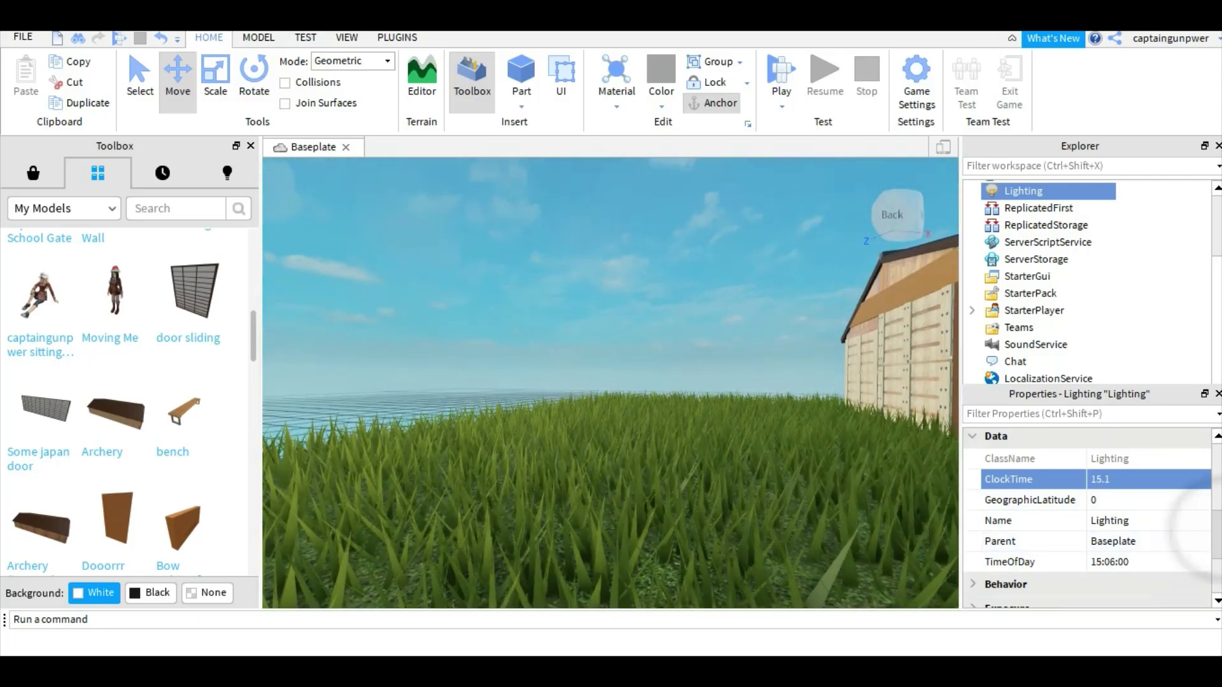
Set Lighting's Ambient colour to the orange-red 255, 81, 23 and examine its effect inside the wooden building
scroll(1121, 482, up, 5)
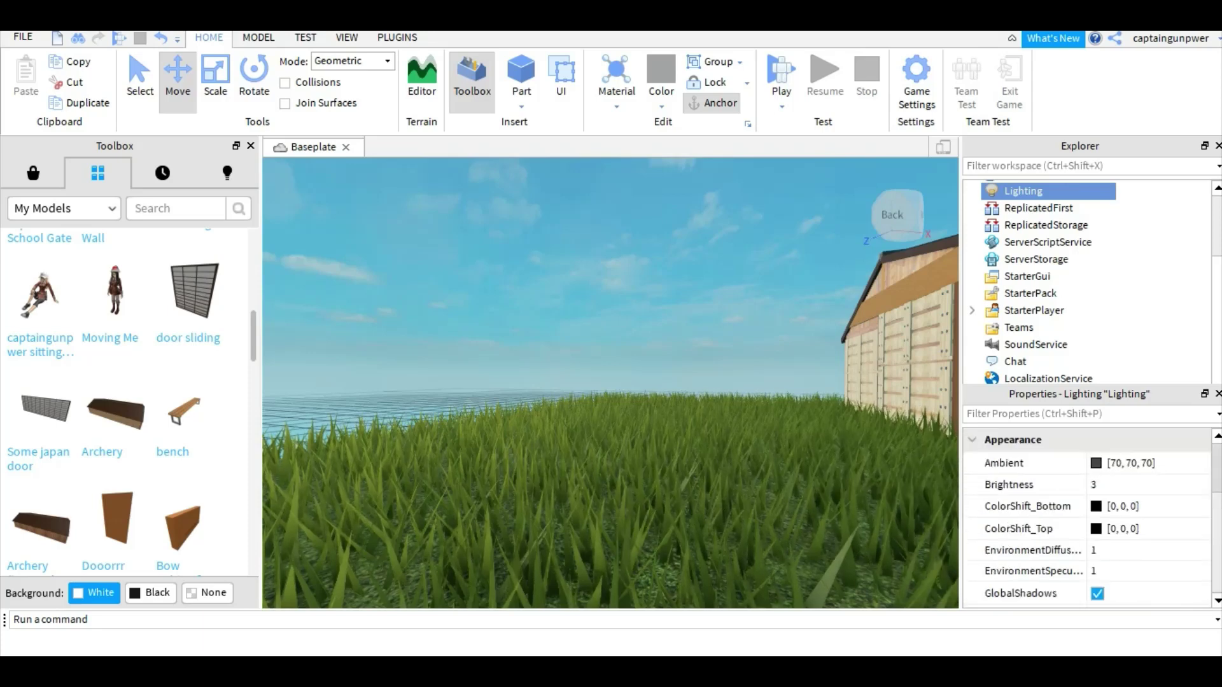
click(1099, 468)
click(778, 217)
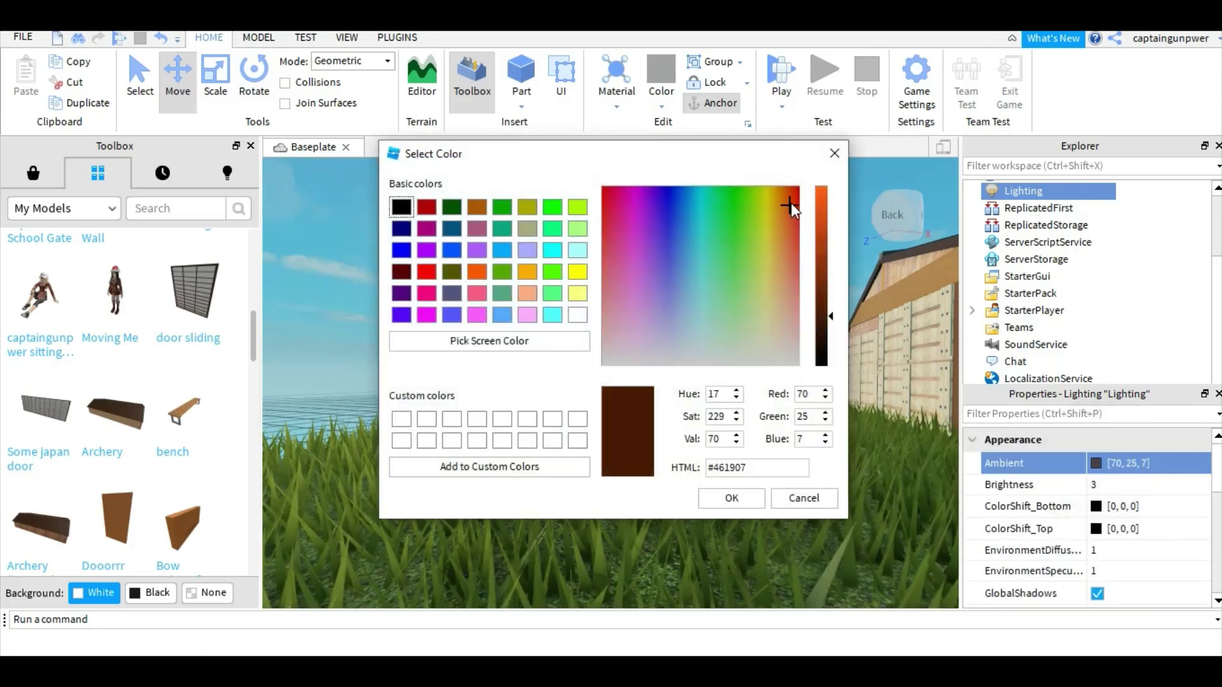
click(820, 229)
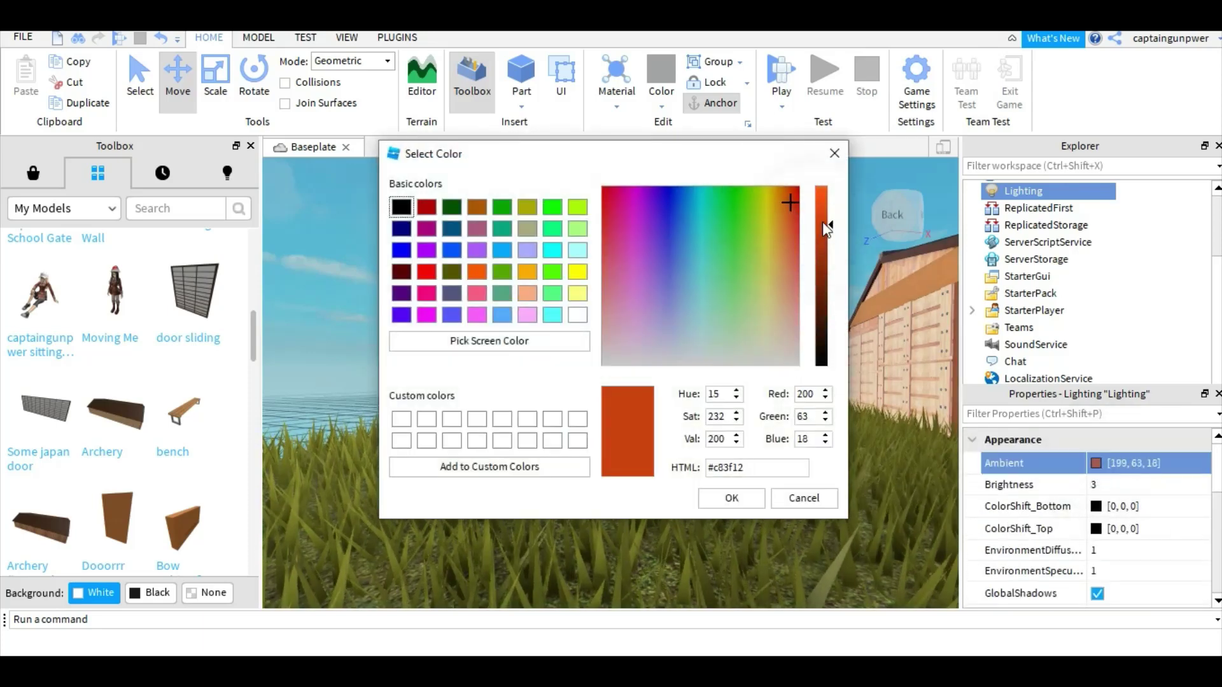
click(724, 506)
right_drag(746, 487, 745, 489)
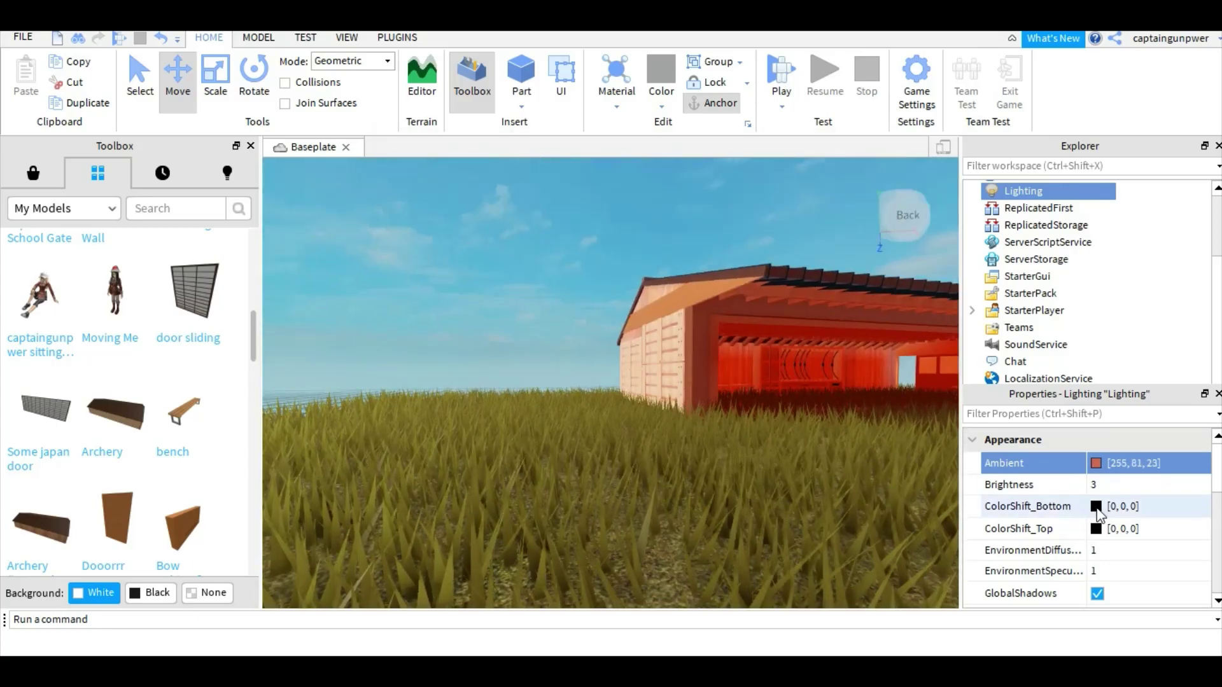
right_drag(770, 539, 771, 540)
key(w)
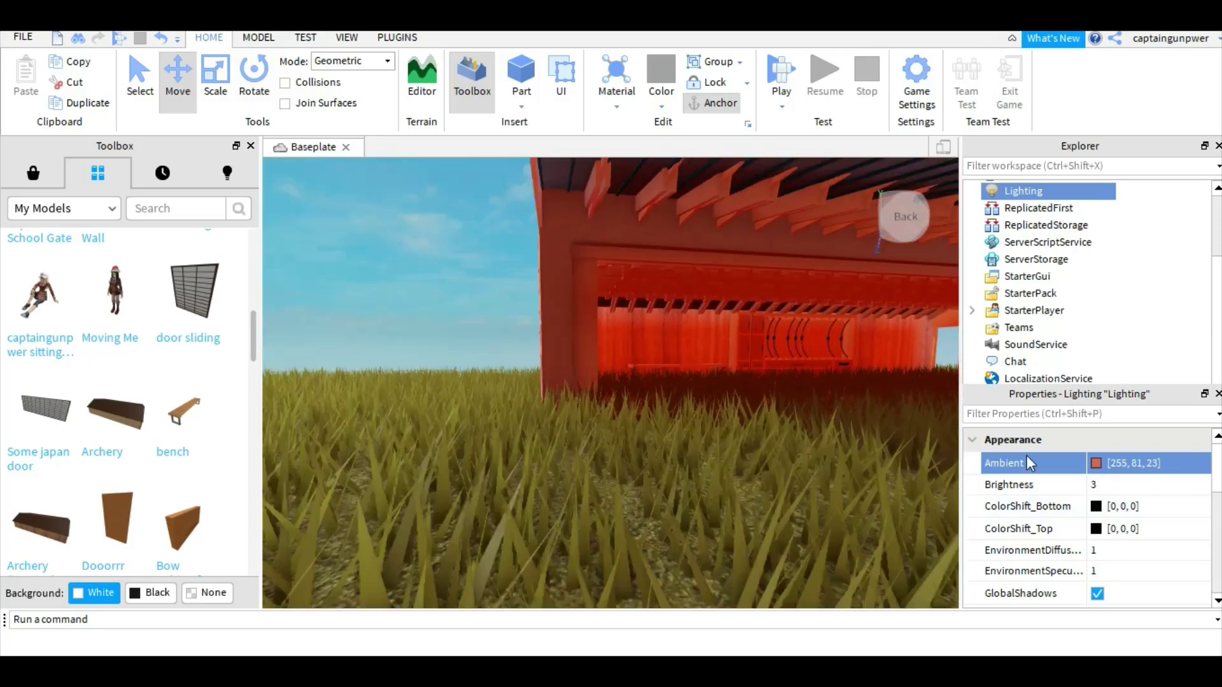
key(w)
key(d)
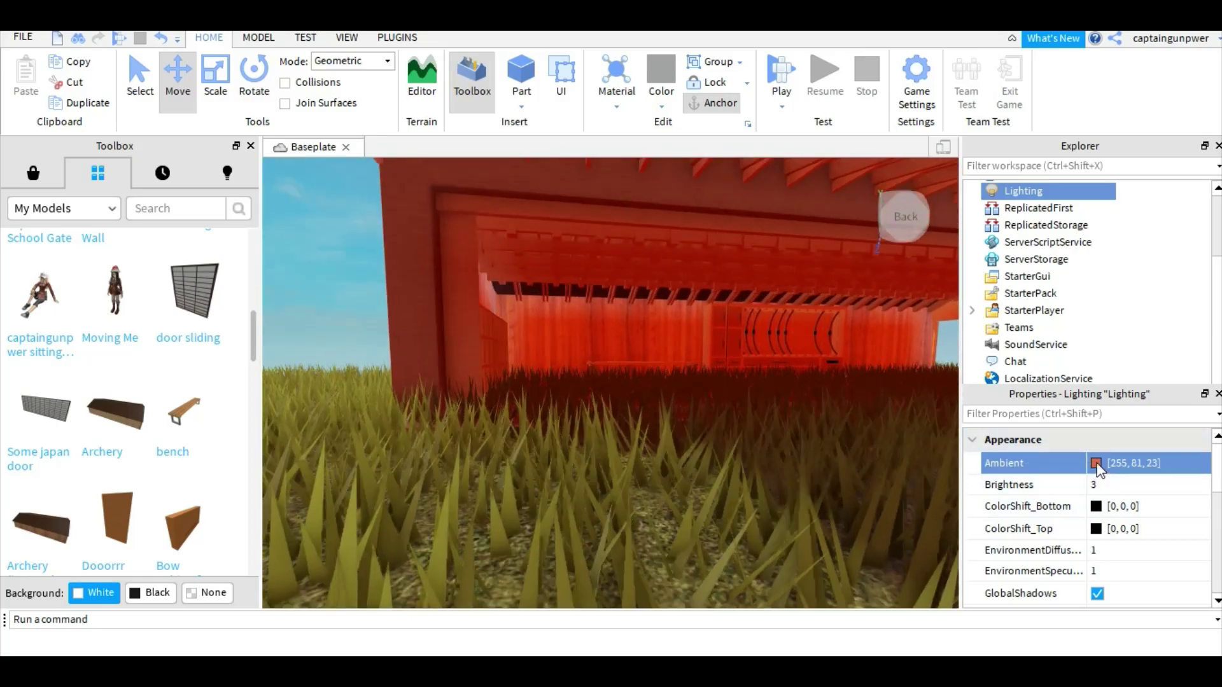
Change Lighting's Ambient colour to the basic orange 255, 170, 0 and check it on the building
click(1096, 464)
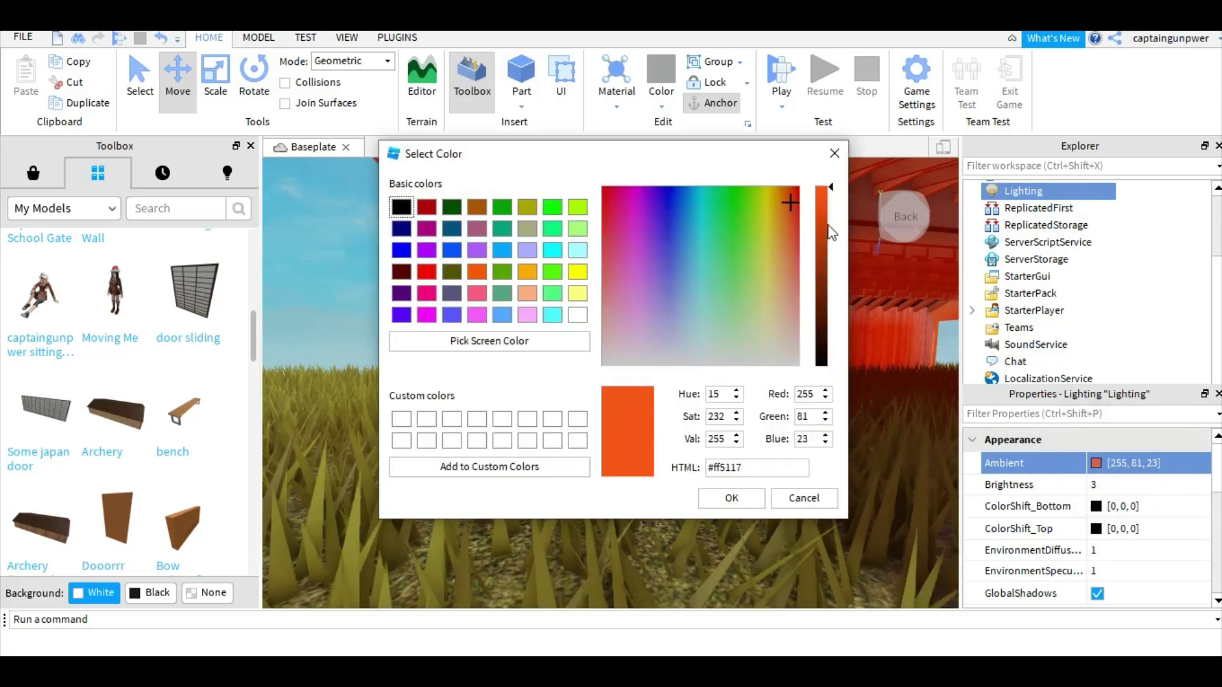
drag(831, 233, 828, 273)
drag(815, 313, 807, 334)
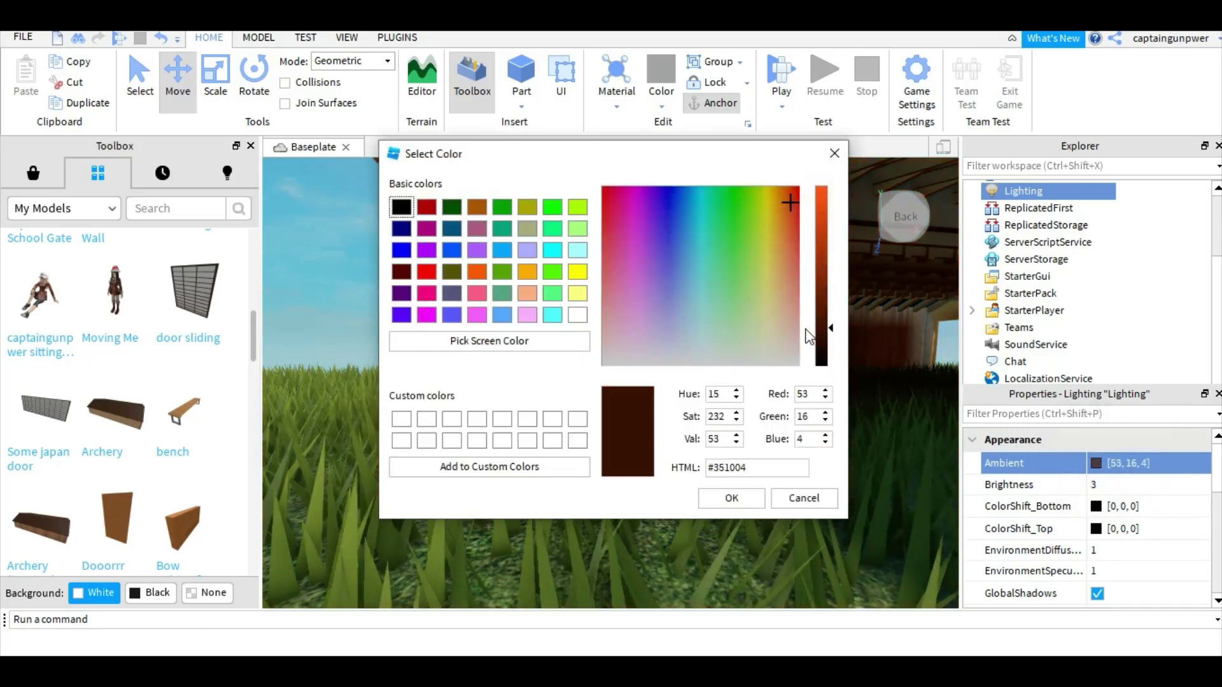
drag(800, 248, 803, 182)
click(528, 273)
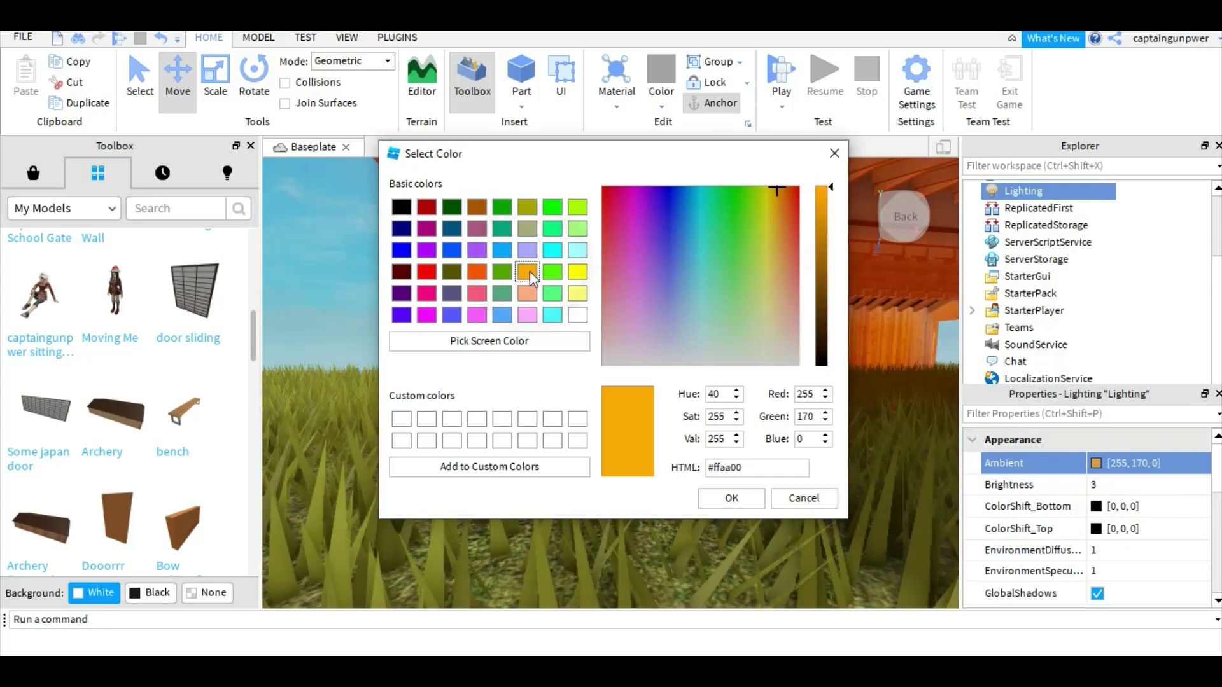
click(715, 513)
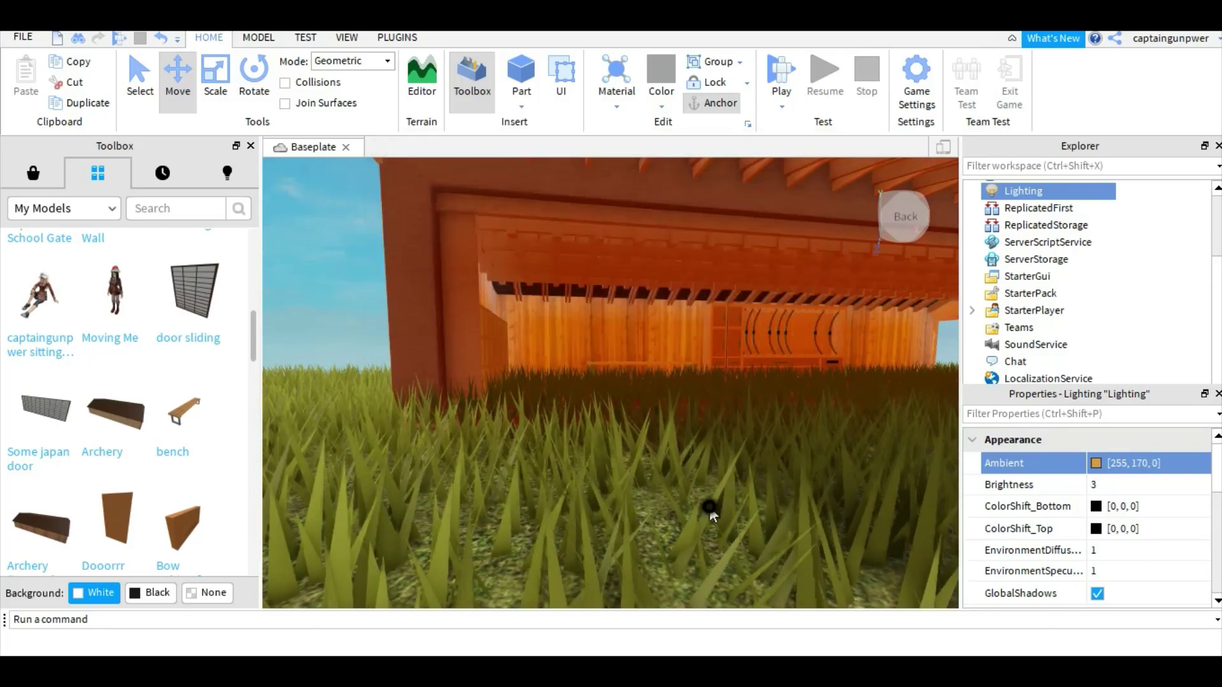
right_drag(699, 509, 703, 508)
Set Lighting's ColorShift_Bottom and ColorShift_Top both to the basic orange 255, 170, 0
click(1101, 506)
click(1100, 508)
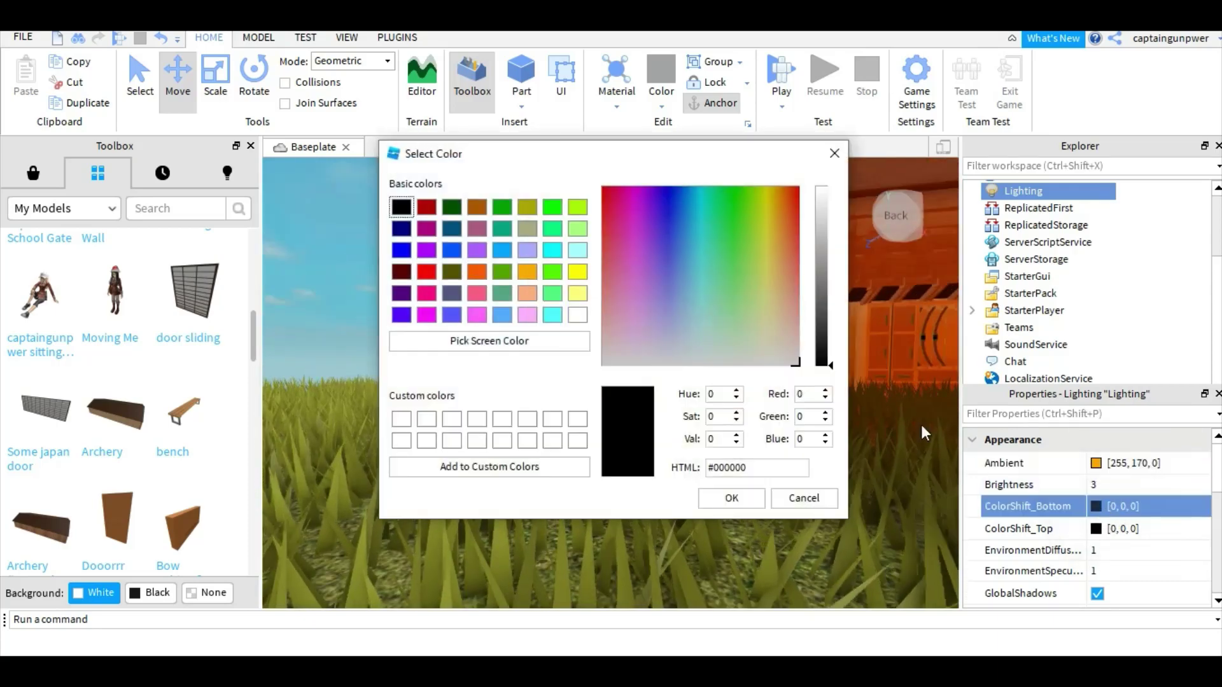
click(528, 272)
click(758, 502)
click(1096, 529)
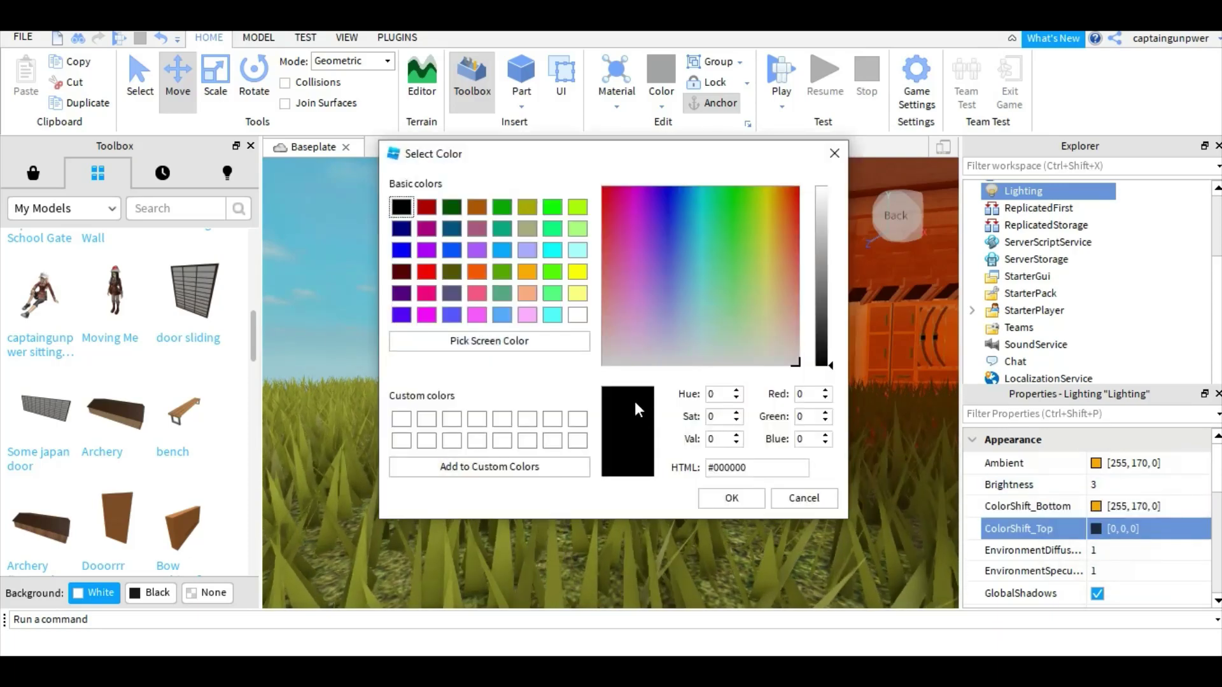
click(715, 498)
mouse_move(715, 499)
right_down()
mouse_move(708, 466)
mouse_move(714, 499)
right_up()
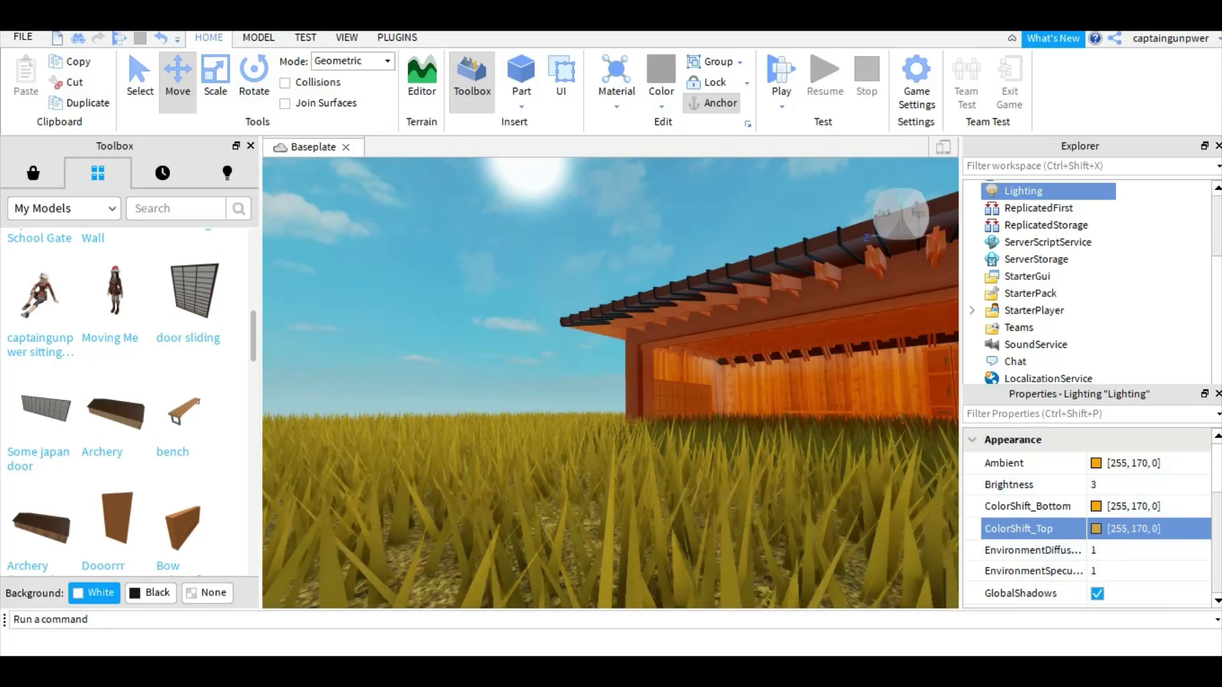
Set Lighting's OutdoorAmbient to the basic orange 255, 170, 0 and check the outdoor scene
scroll(1176, 503, down, 4)
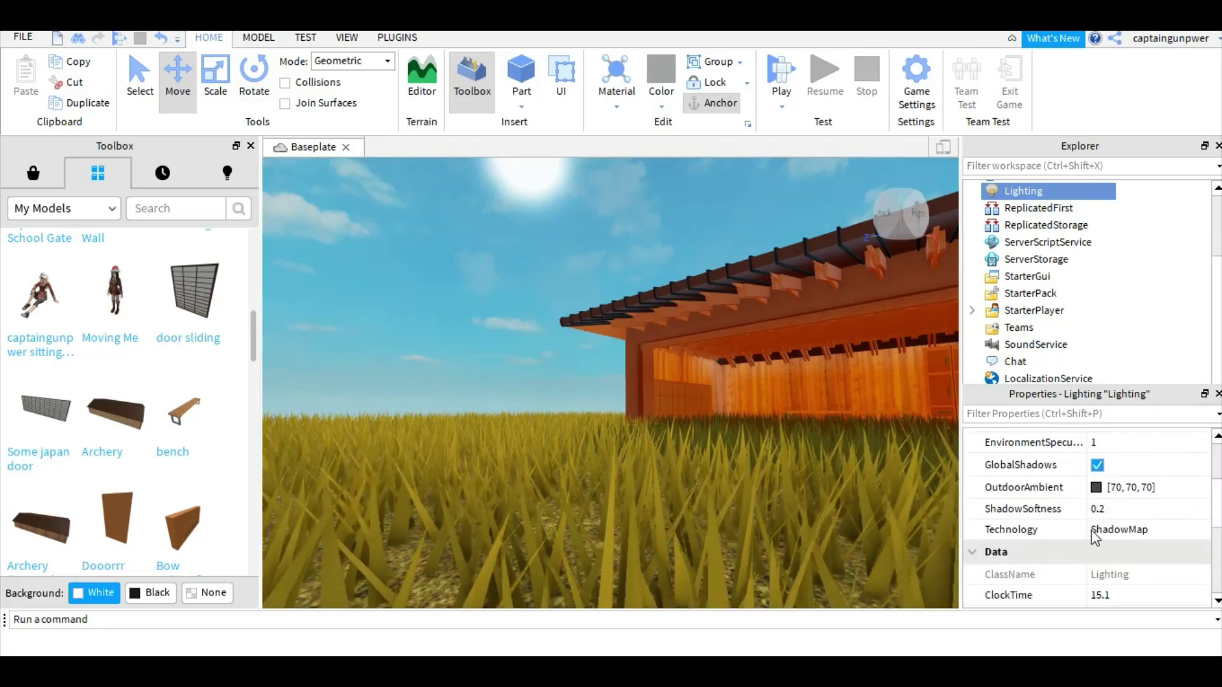
click(1096, 489)
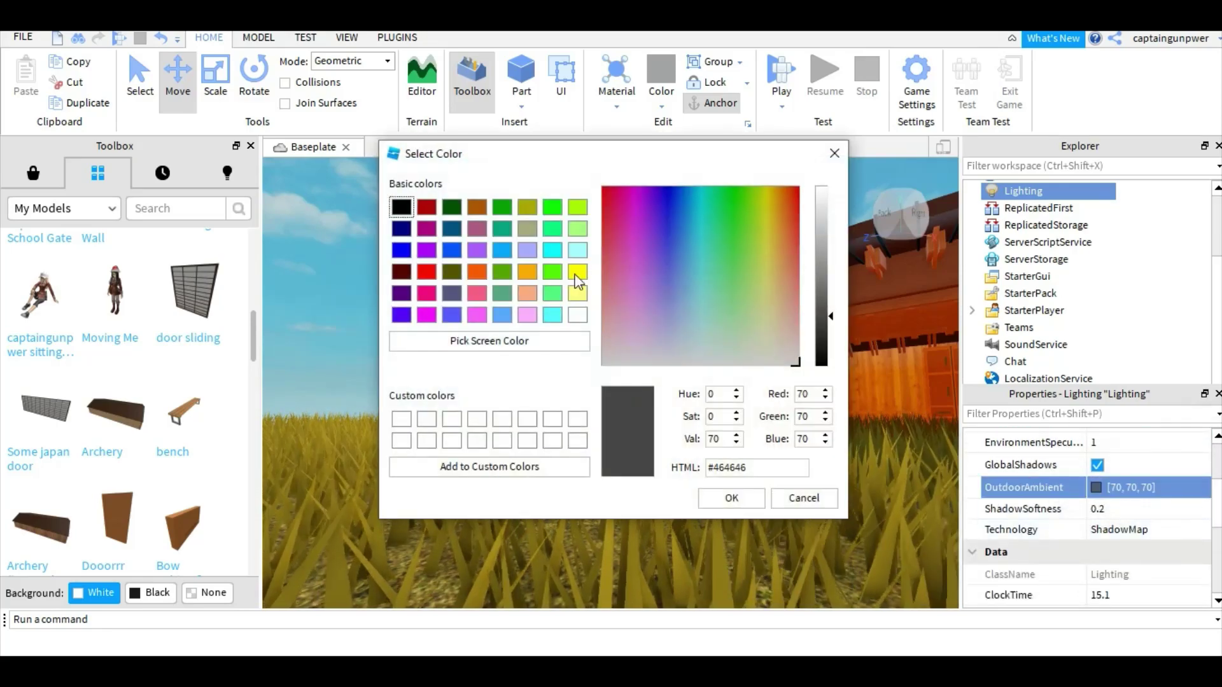
click(528, 272)
click(732, 498)
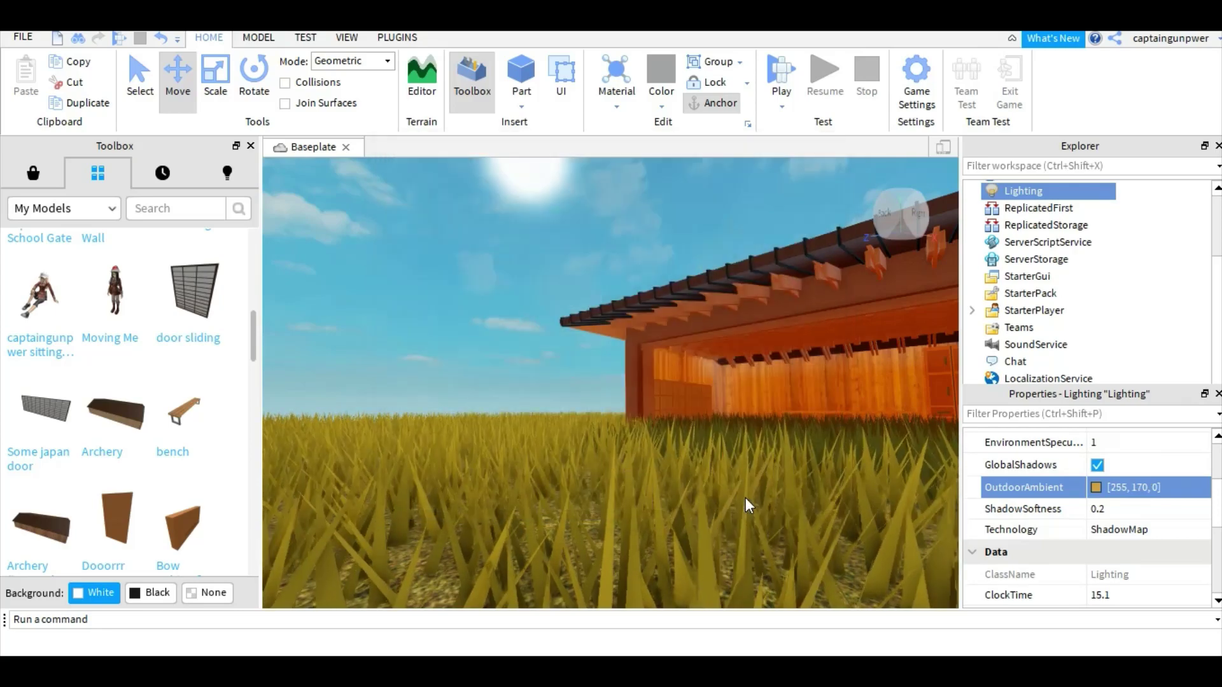
right_drag(809, 528, 815, 543)
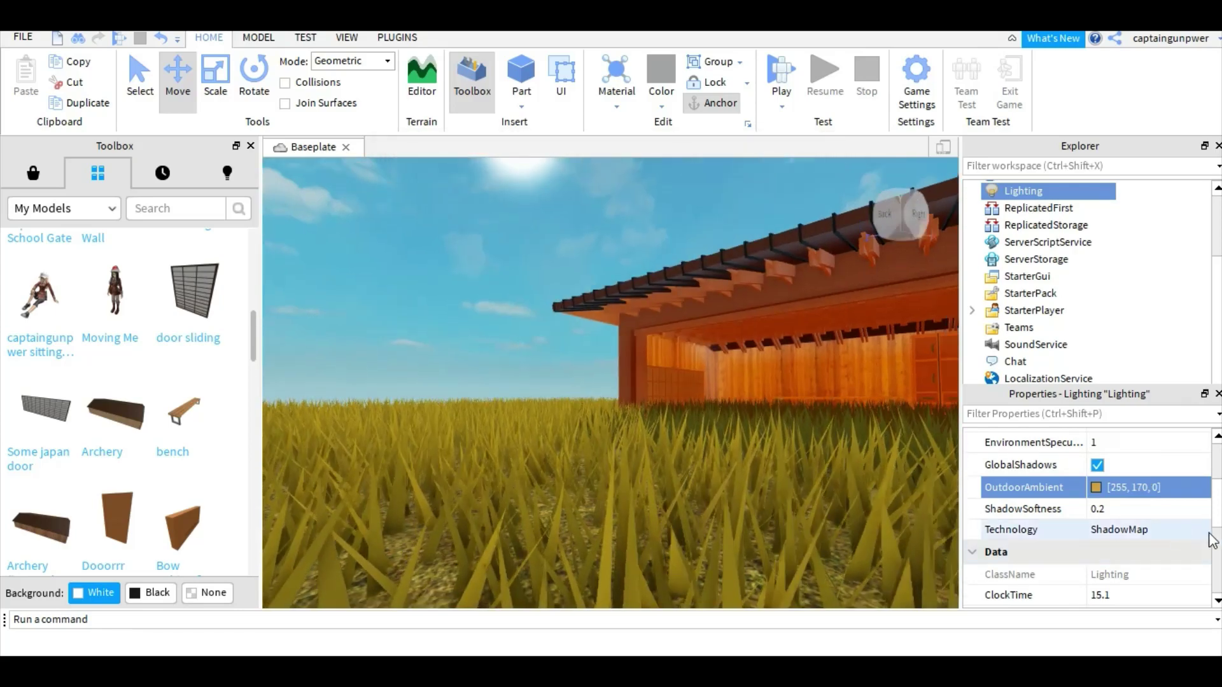
Raise Lighting's Brightness to 7.1 and view the building and grass from farther away
drag(1215, 509, 1206, 486)
click(1171, 477)
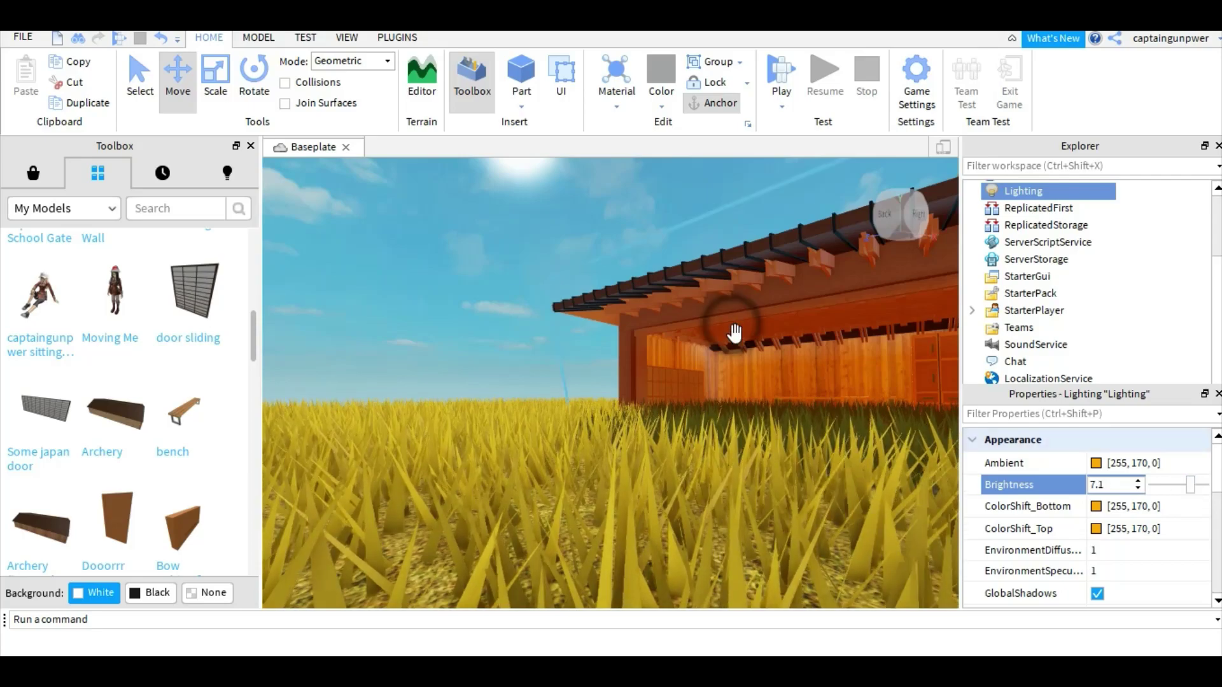
key(s)
right_drag(735, 332, 579, 289)
key(w)
click(580, 296)
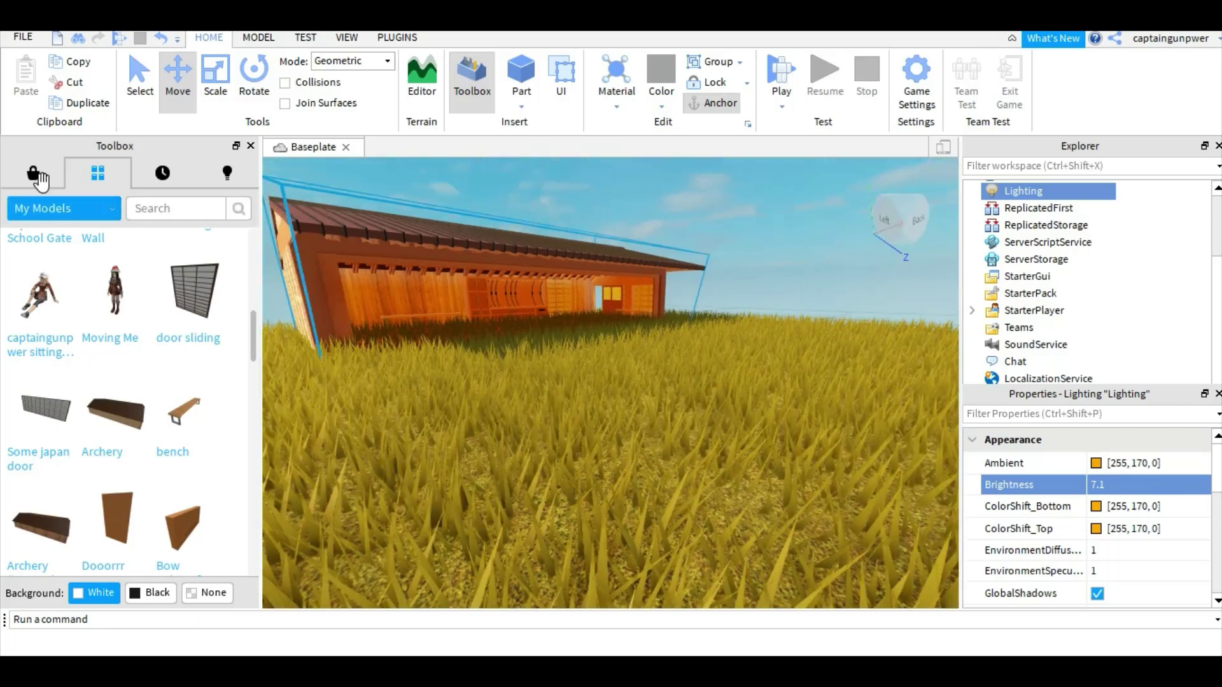
Search the marketplace models for "sunset" and choose the Sunset Sky (HD) model for the place
click(36, 173)
click(152, 208)
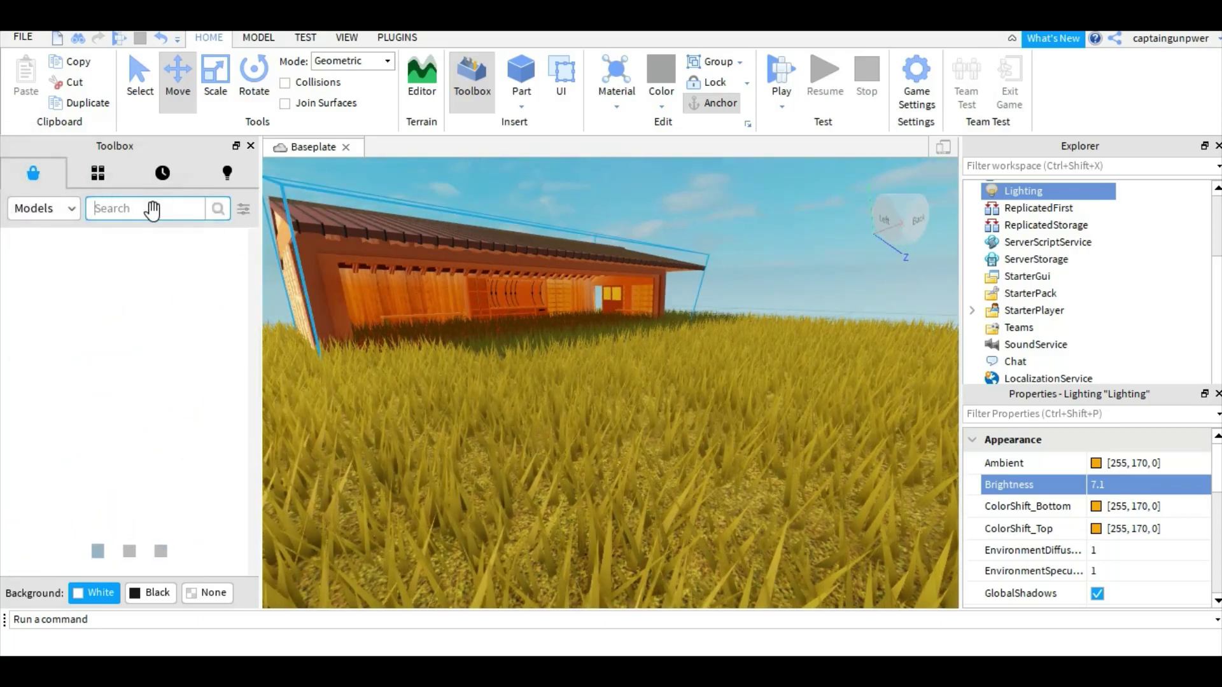
text(sunset)
key(Return)
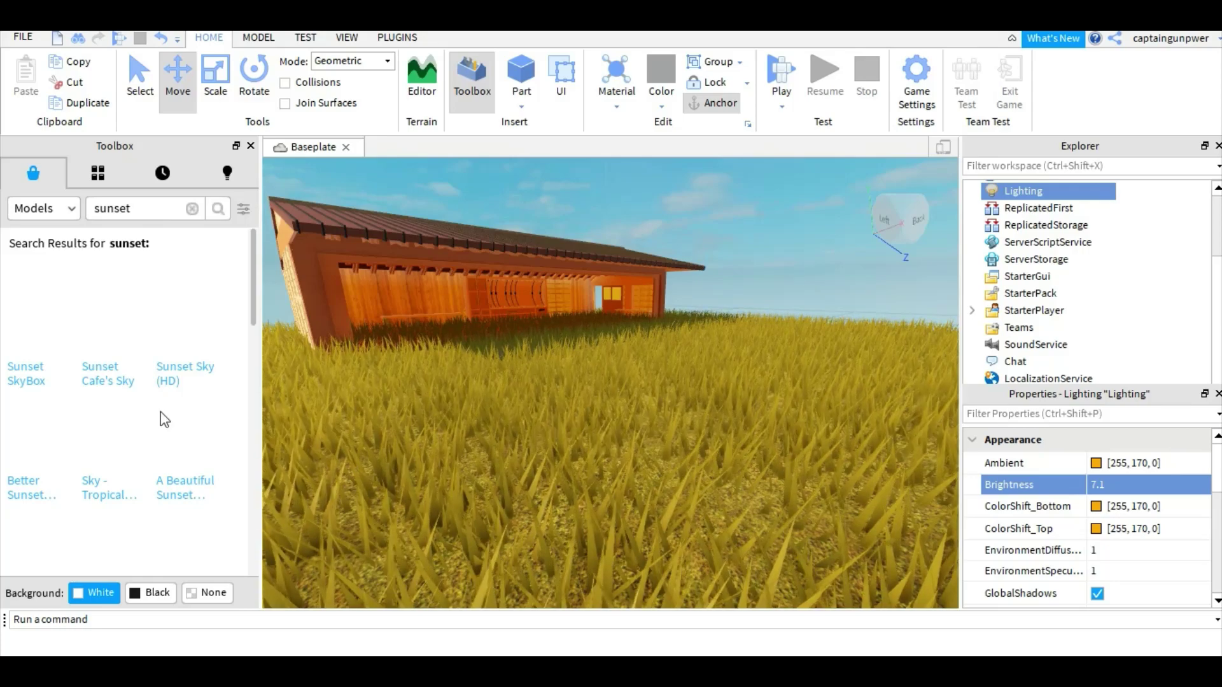
scroll(254, 278, down, 1)
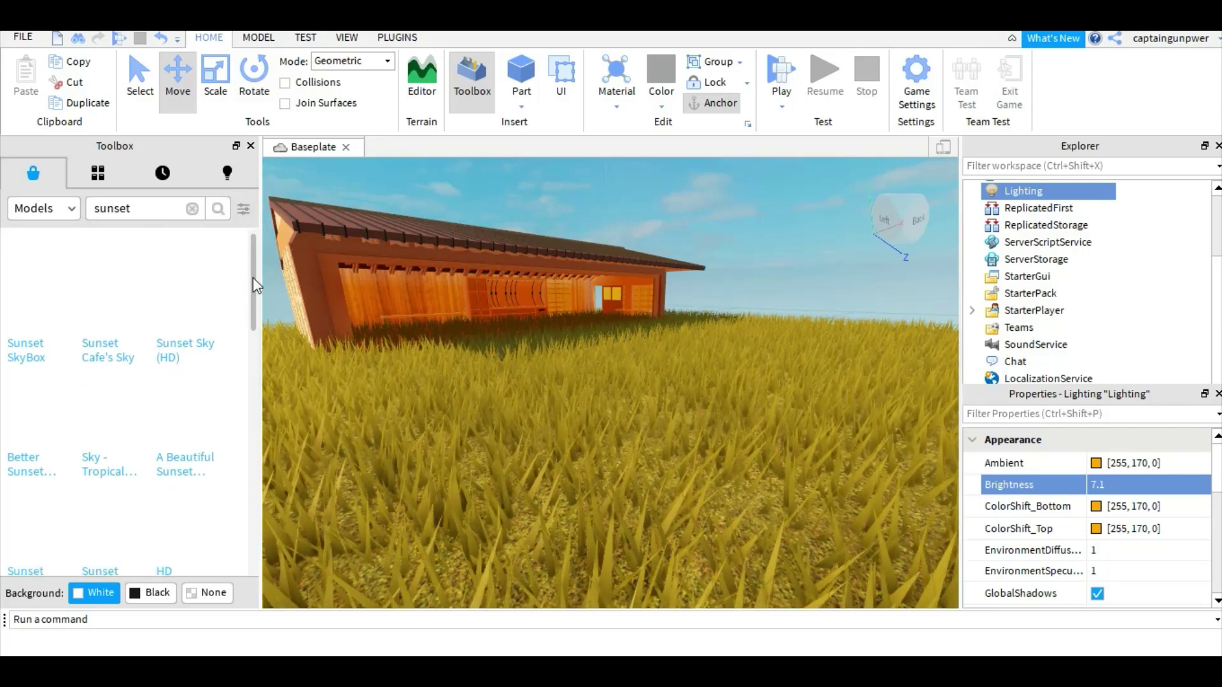
click(182, 324)
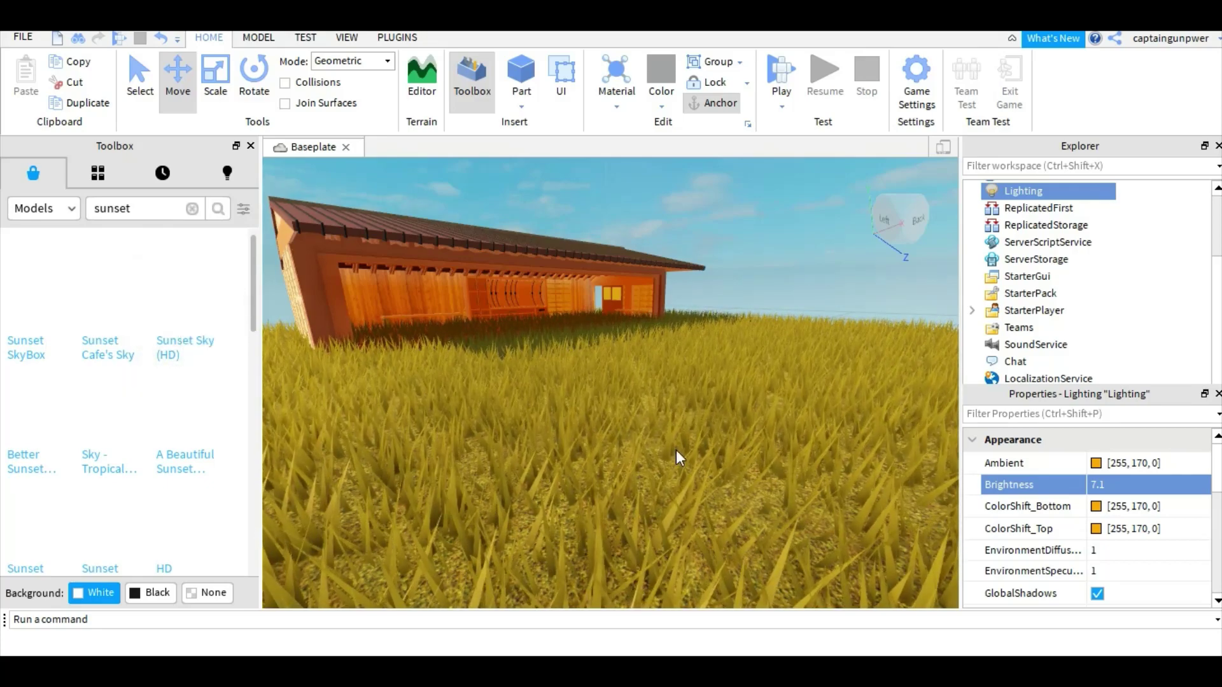
Move the SpawnLocation onto the grass terrain near the building and view the sunset sky over the place
right_drag(675, 450, 693, 341)
key(a)
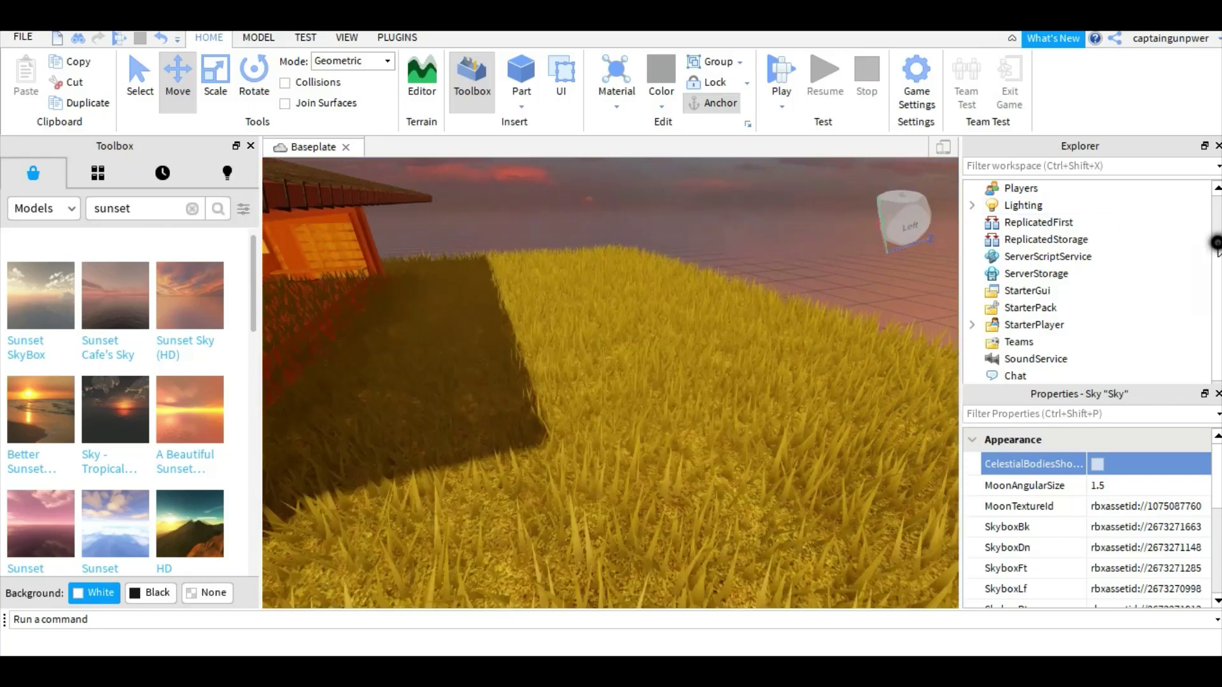
key(s)
scroll(1216, 251, up, 2)
click(1052, 242)
key(f)
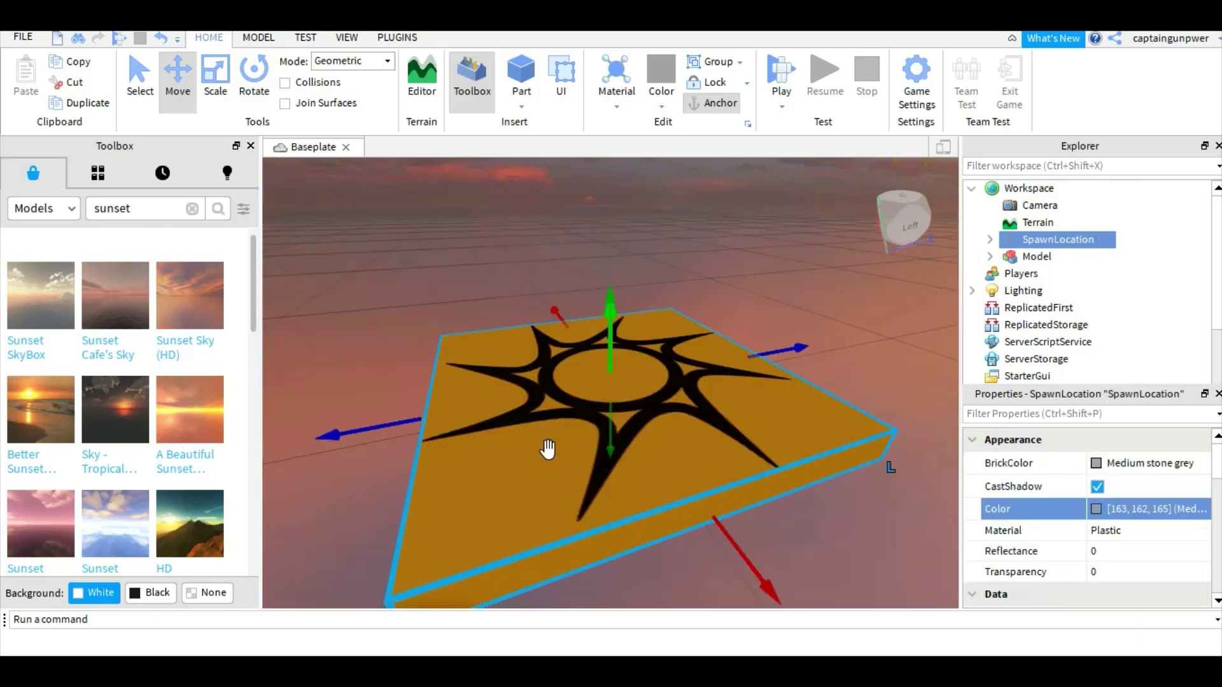
drag(548, 450, 707, 283)
scroll(622, 464, down, 8)
right_drag(826, 426, 817, 420)
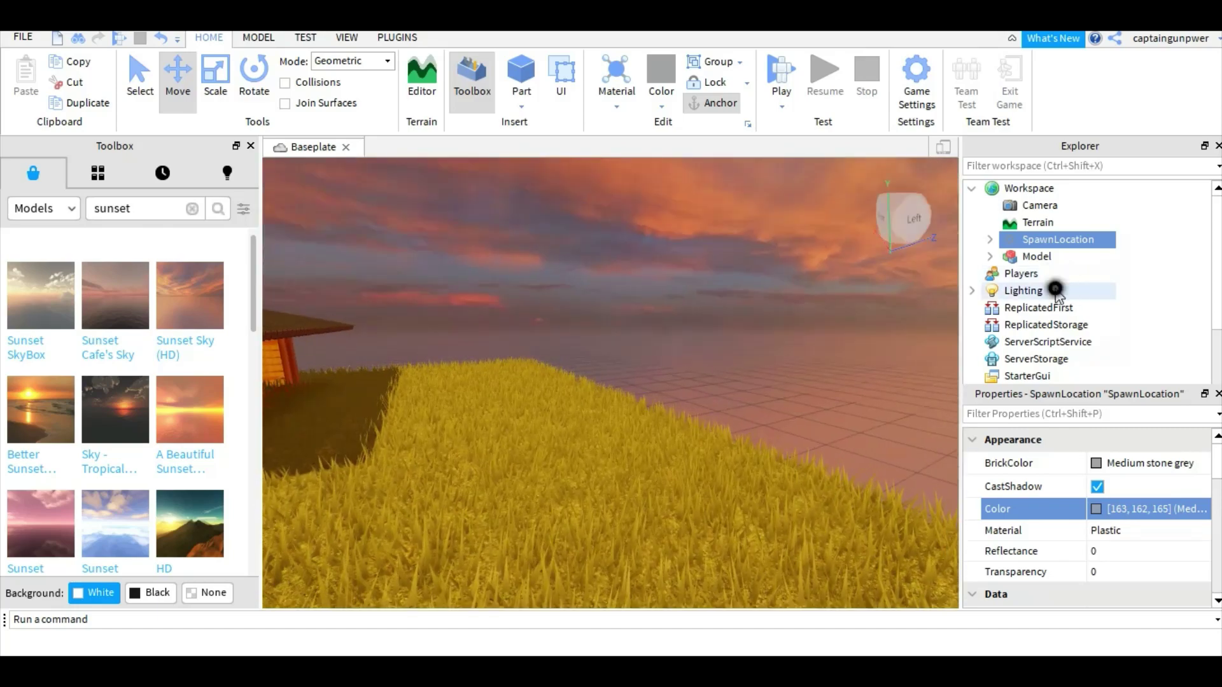
Search the insertable objects for "dep", add a DepthOfField effect to Lighting and view the building and grass with it
click(1023, 290)
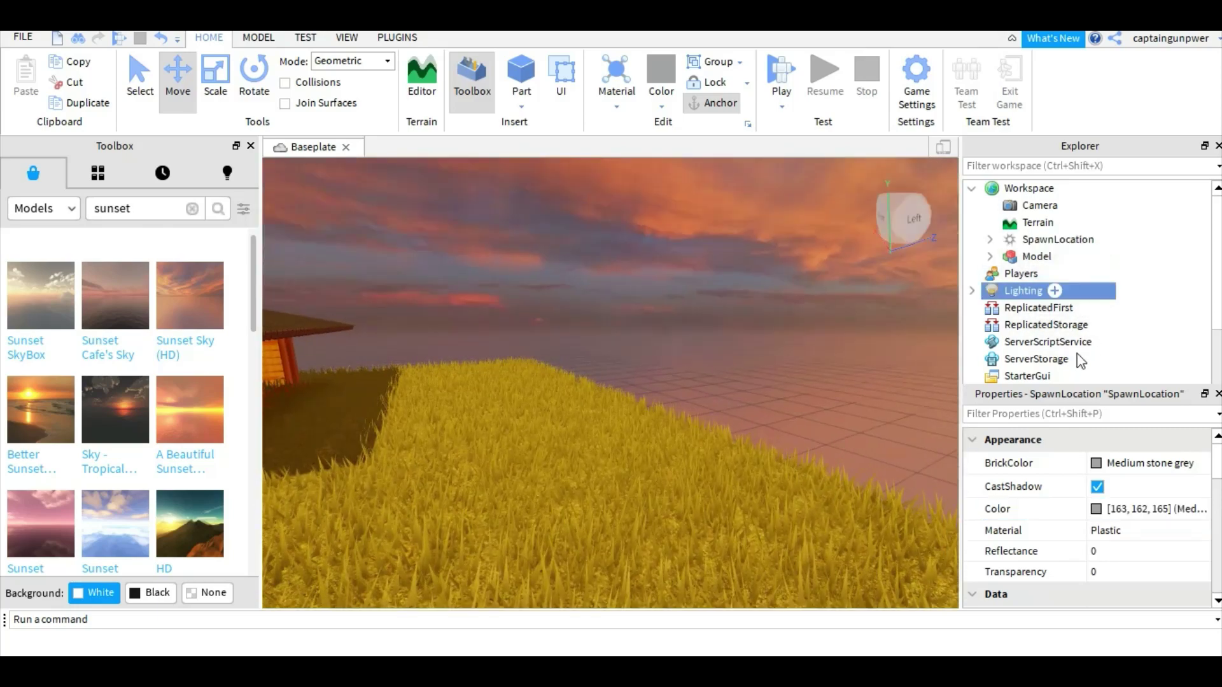
key(ctrl+i)
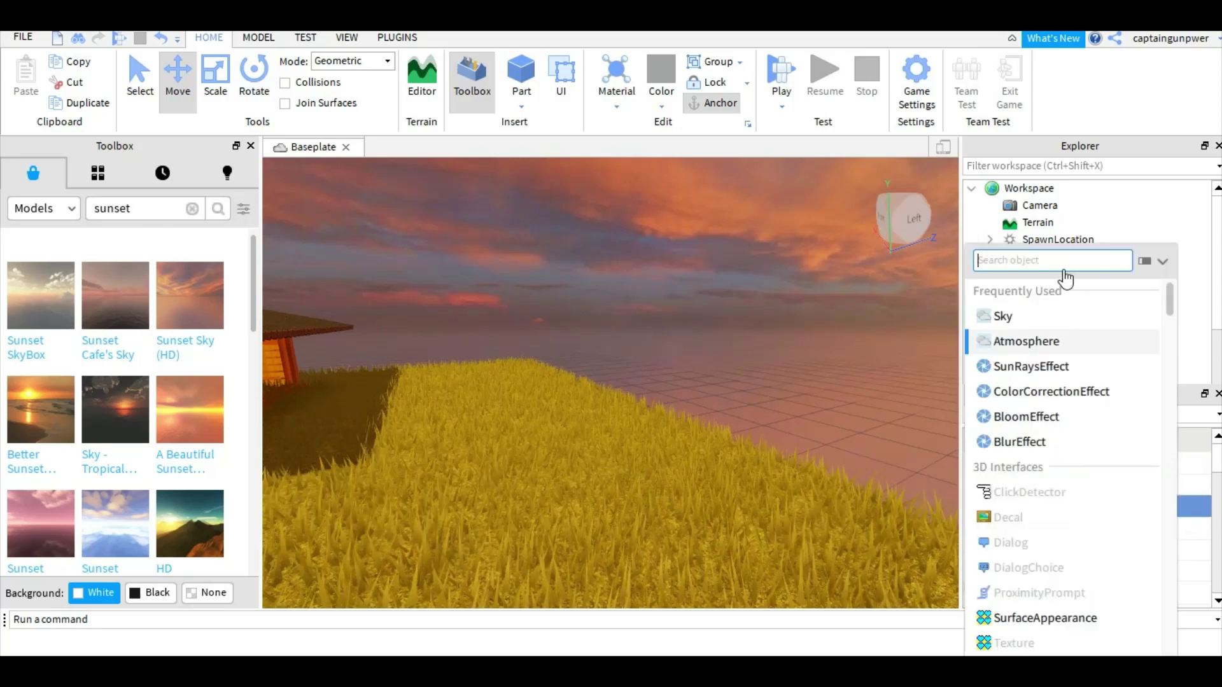
click(1066, 260)
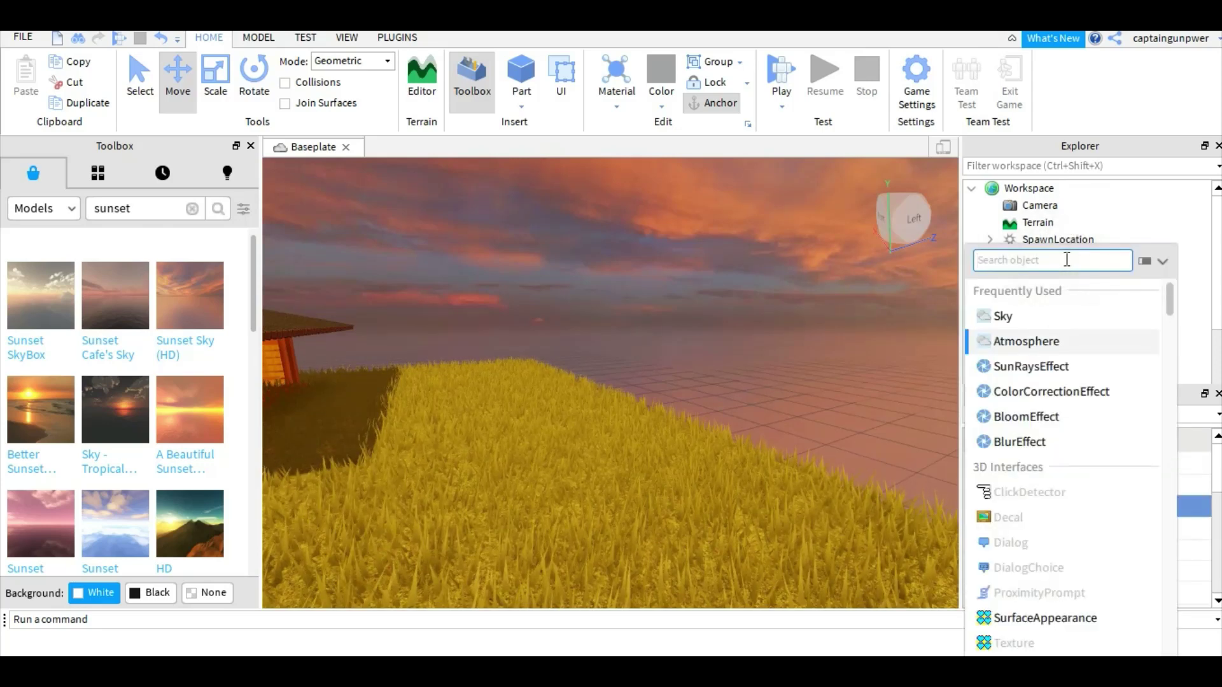
text(dep)
click(1101, 297)
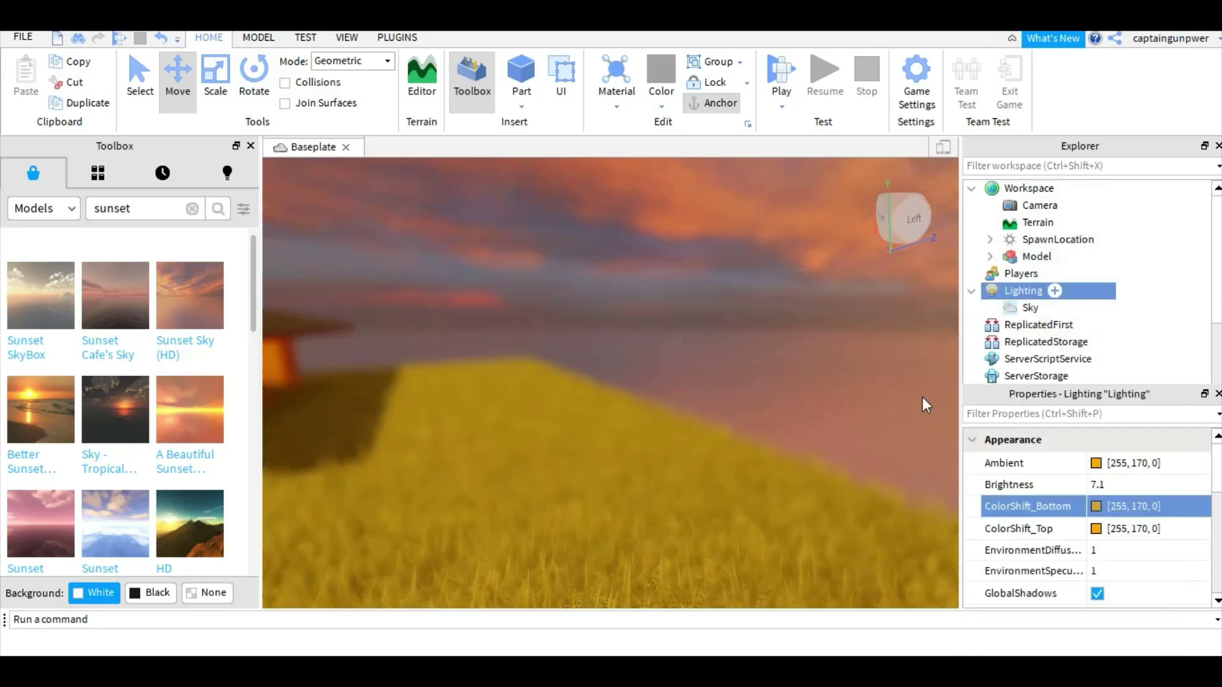
right_drag(906, 404, 762, 324)
key(w)
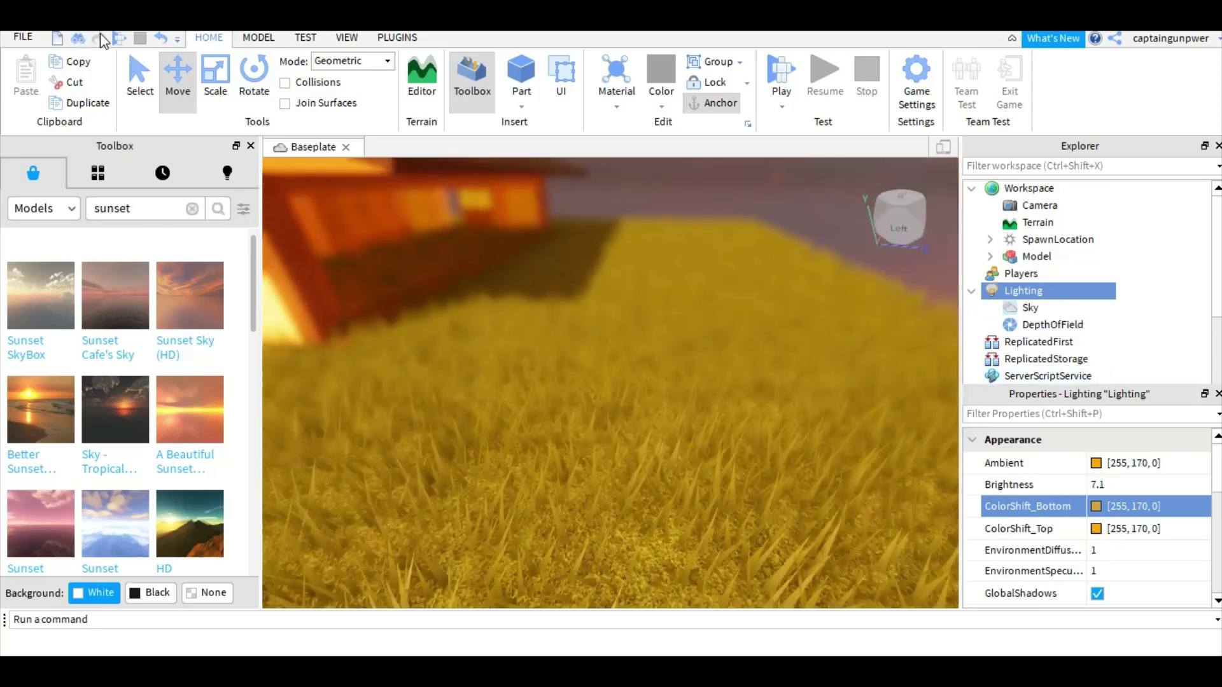
Start a playtest and look at the distant building from the spawn point
click(118, 38)
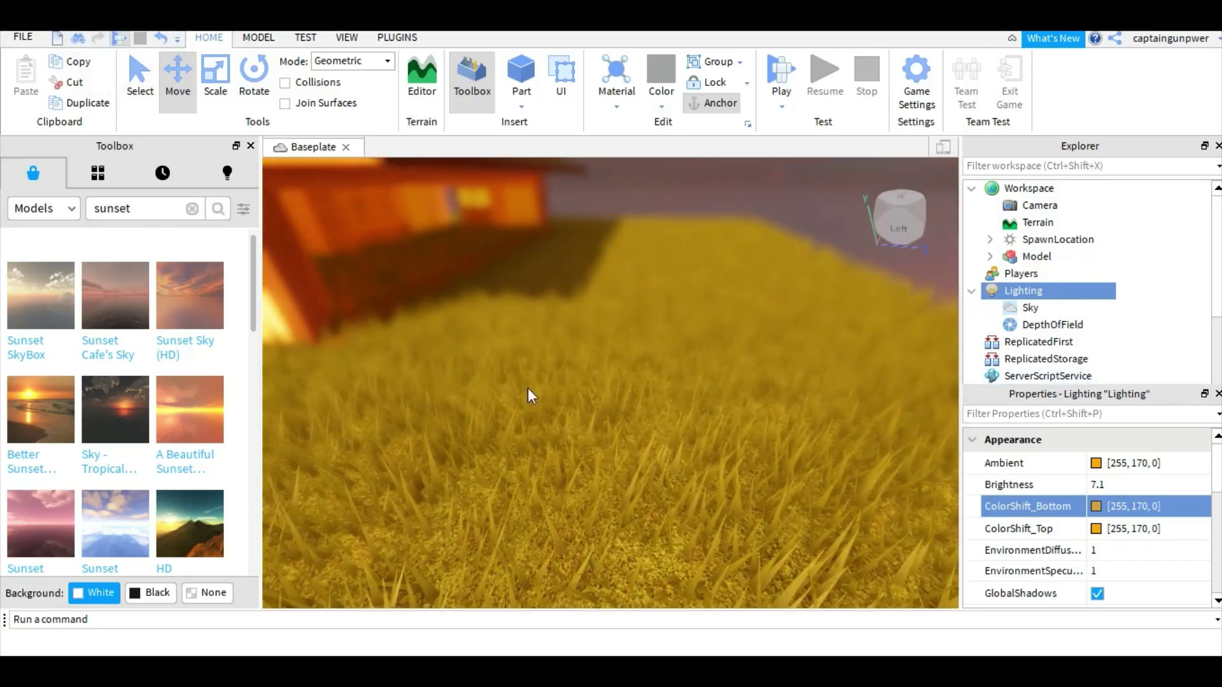
key(F5)
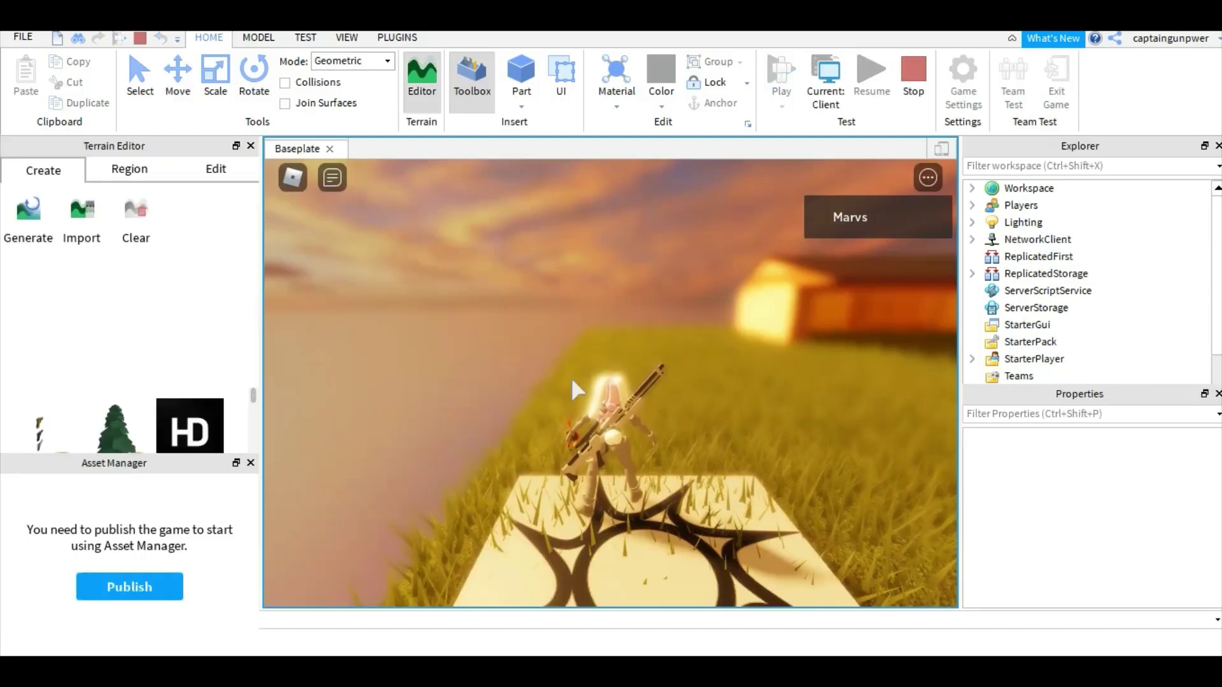
click(593, 376)
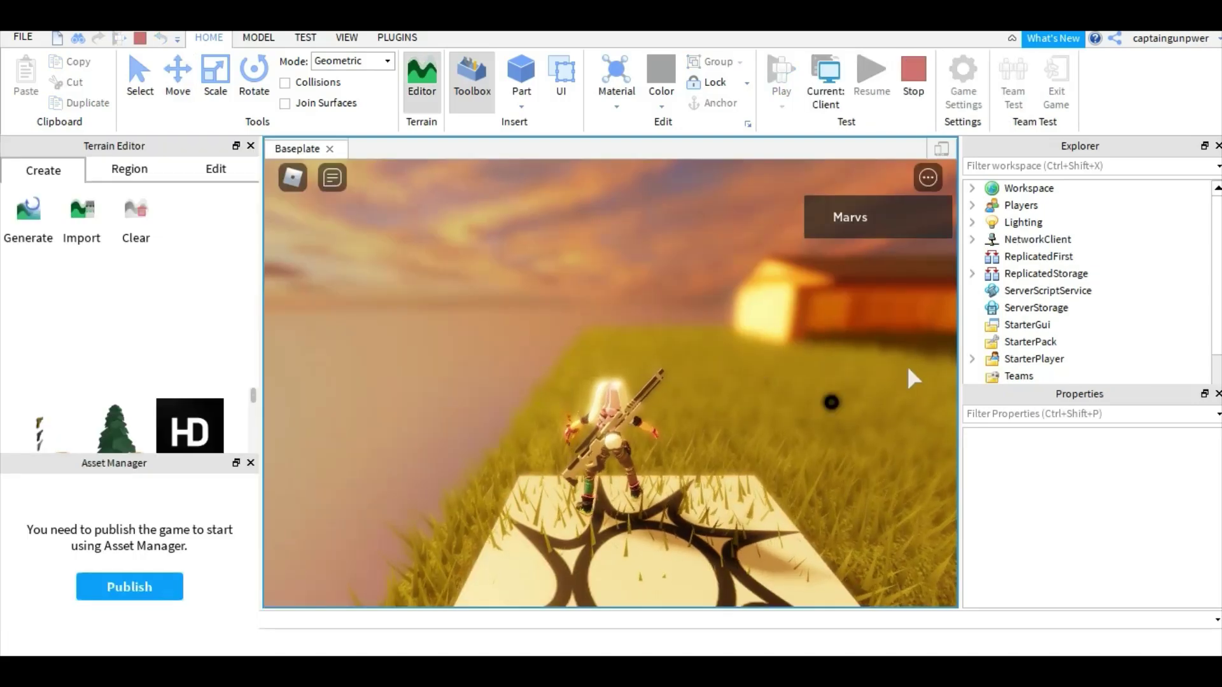
right_drag(906, 369, 838, 392)
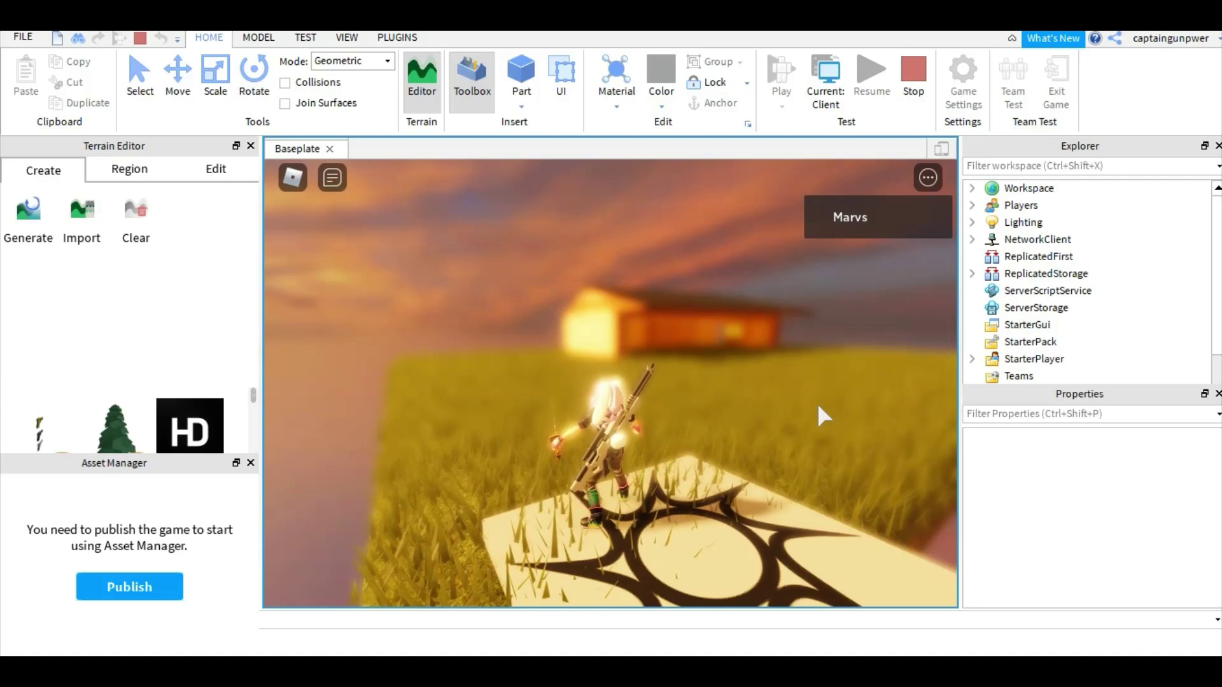
click(817, 405)
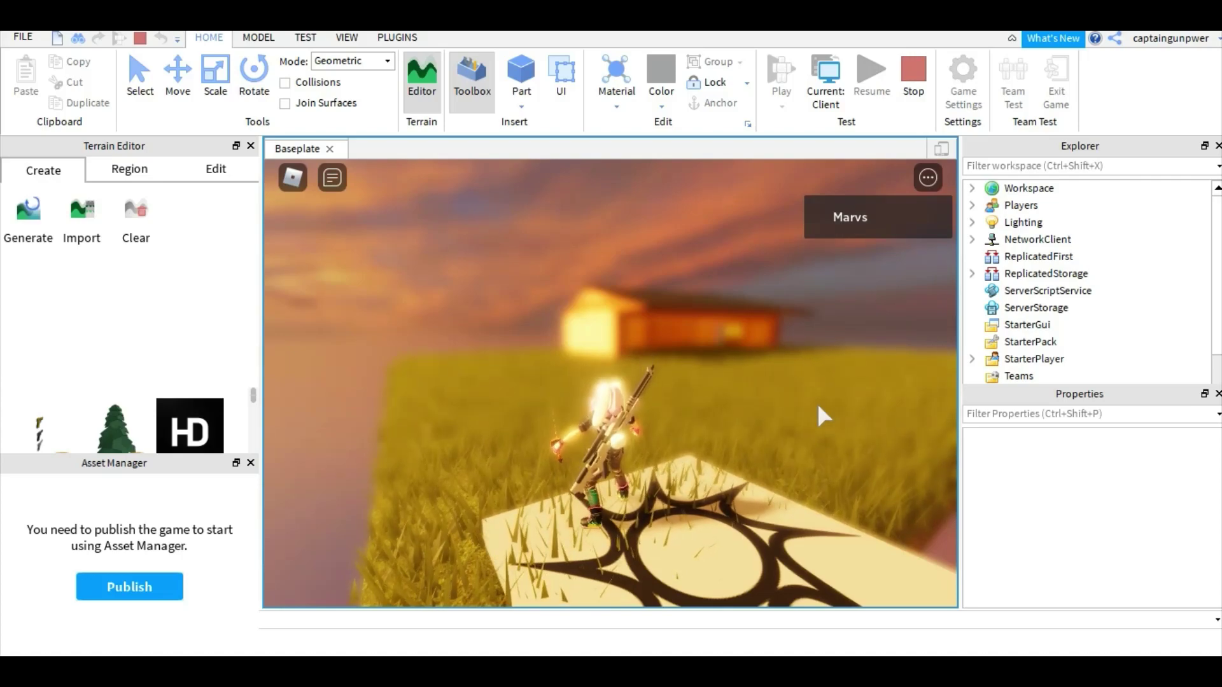
Walk the character in first person over the grass into the building, inspect the interior and return to third person
scroll(819, 408, up, 5)
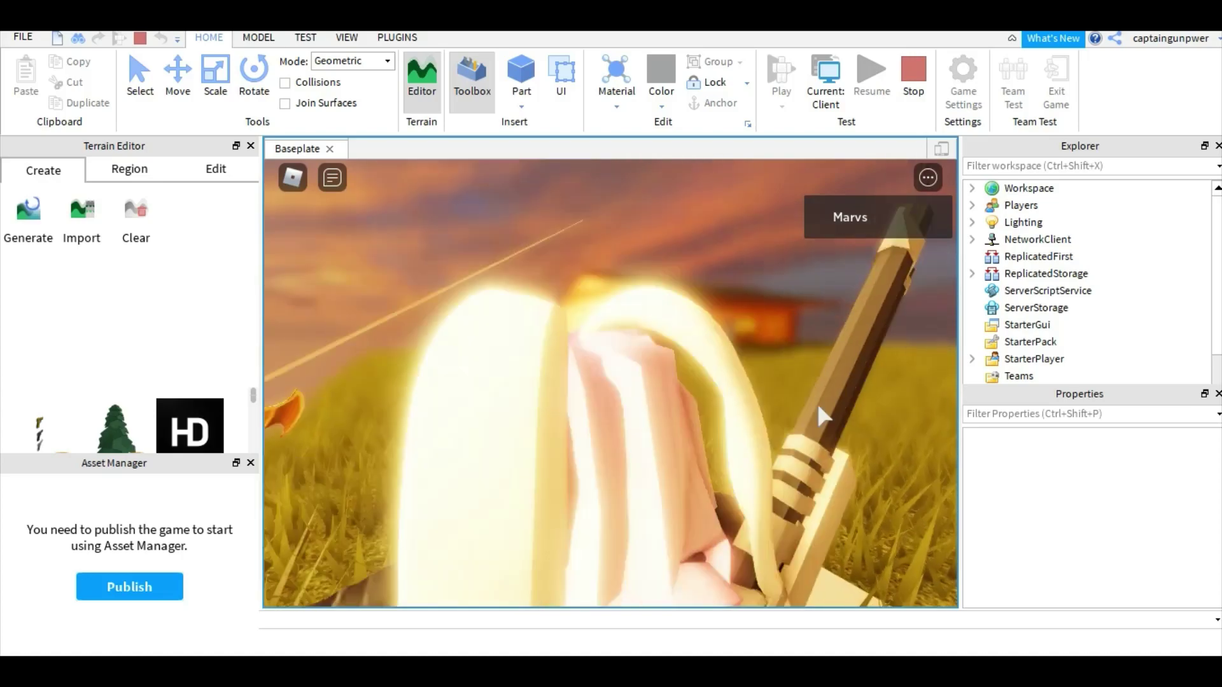
scroll(817, 406, up, 2)
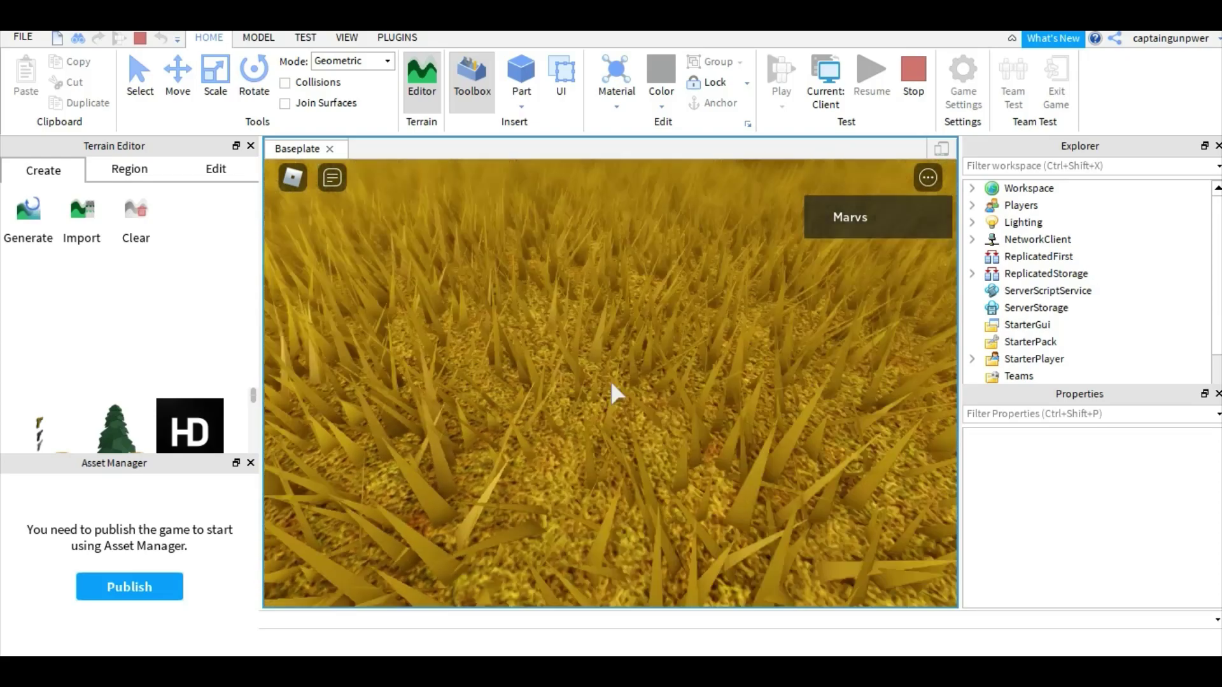
right_drag(611, 384, 611, 384)
key(w)
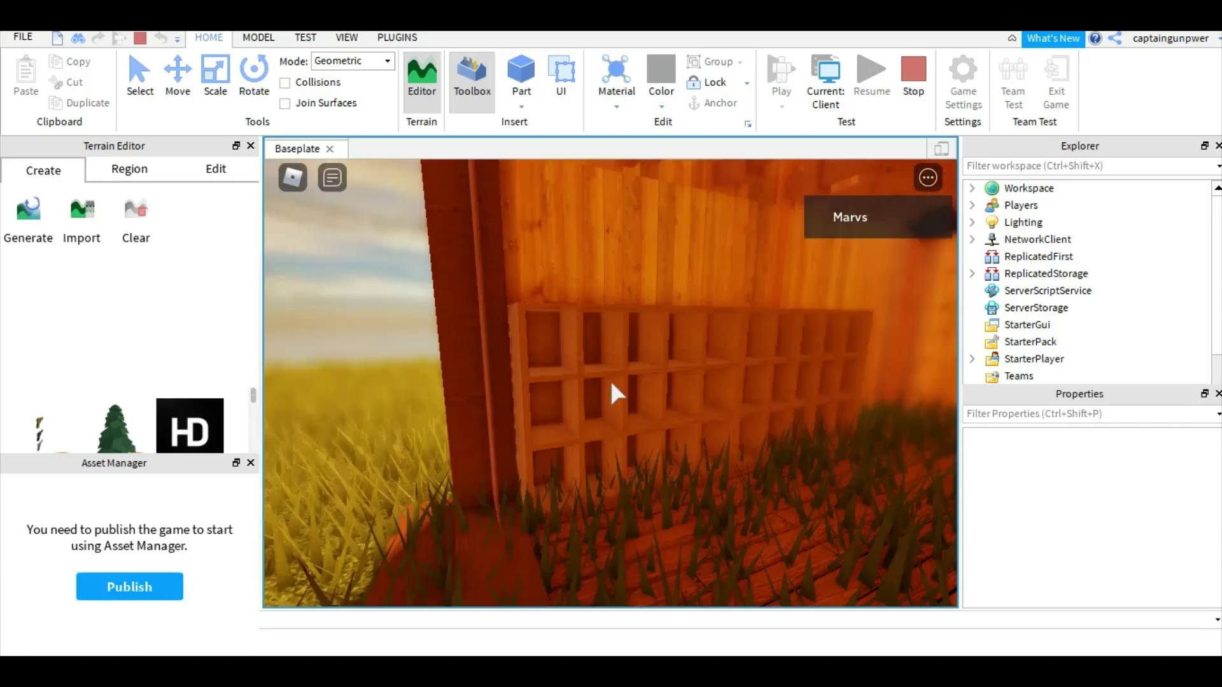
right_drag(612, 385, 613, 385)
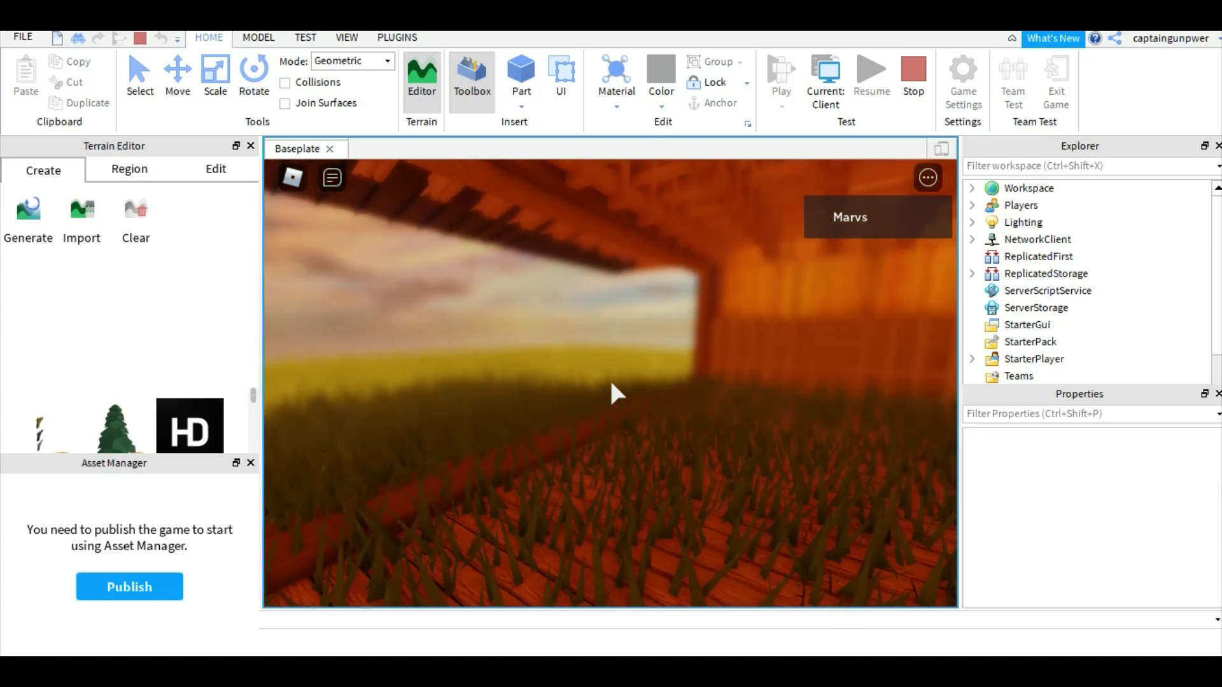
scroll(609, 378, down, 5)
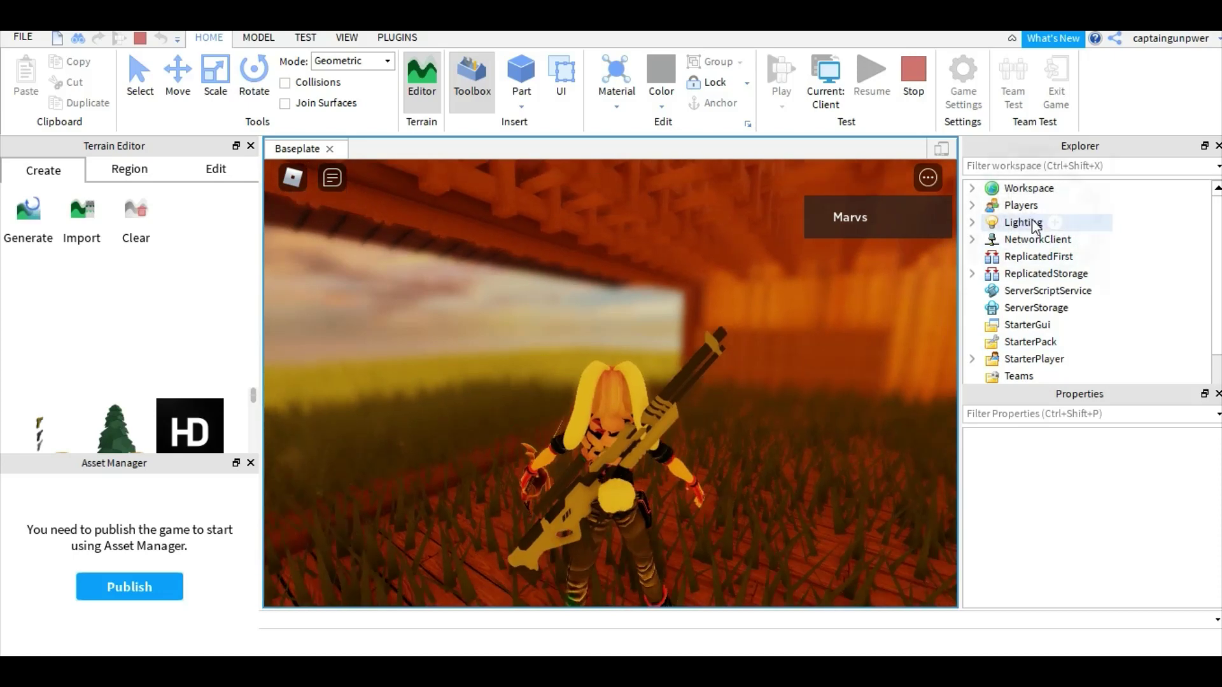
Set the InFocusRadius of Lighting's DepthOfField effect to 50 and check the scene inside and outside the building
click(1033, 224)
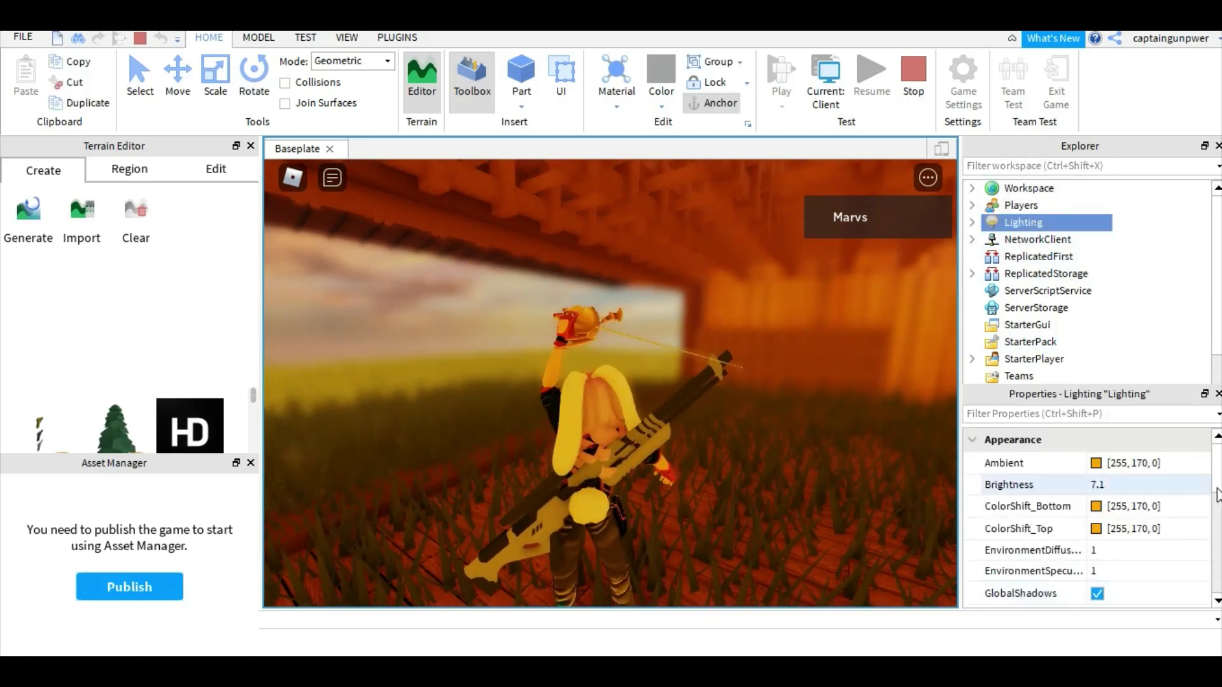
mouse_move(1073, 224)
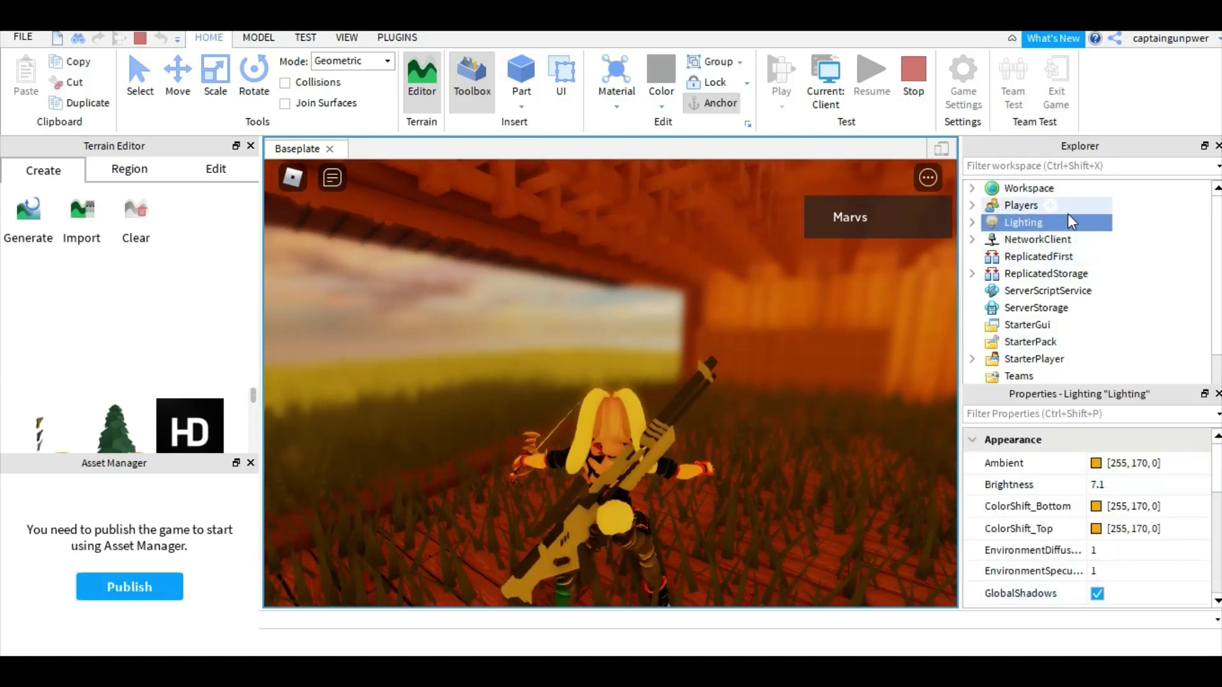
click(972, 223)
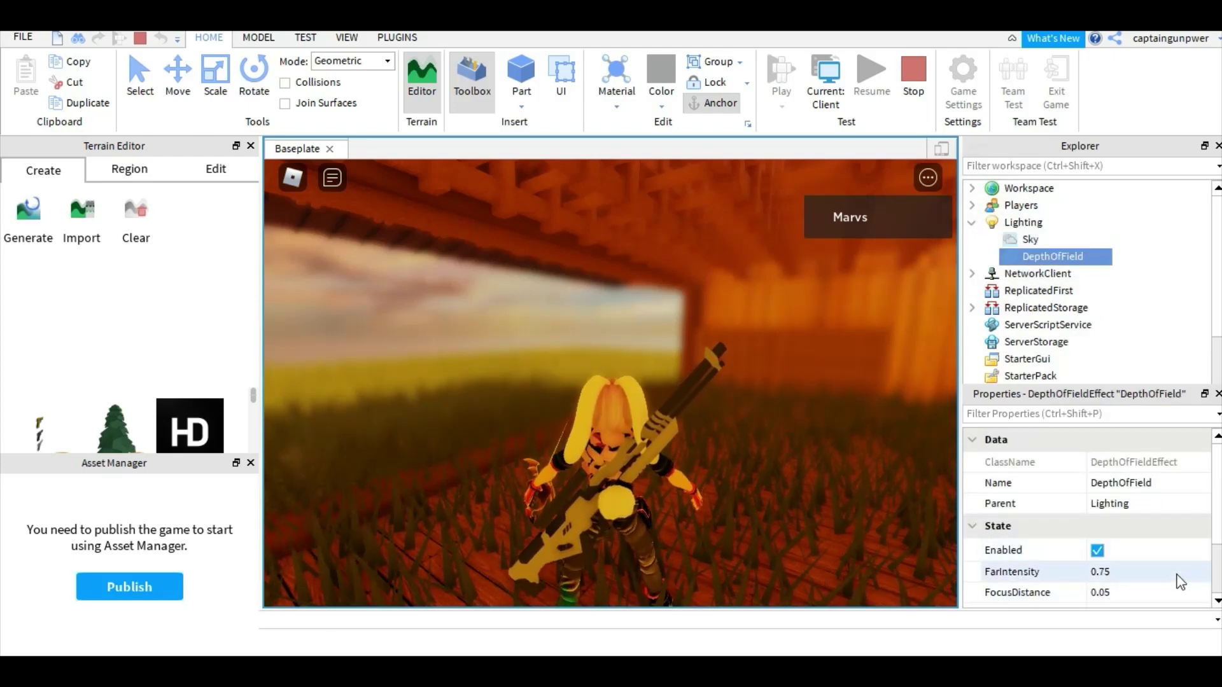
scroll(1206, 573, down, 3)
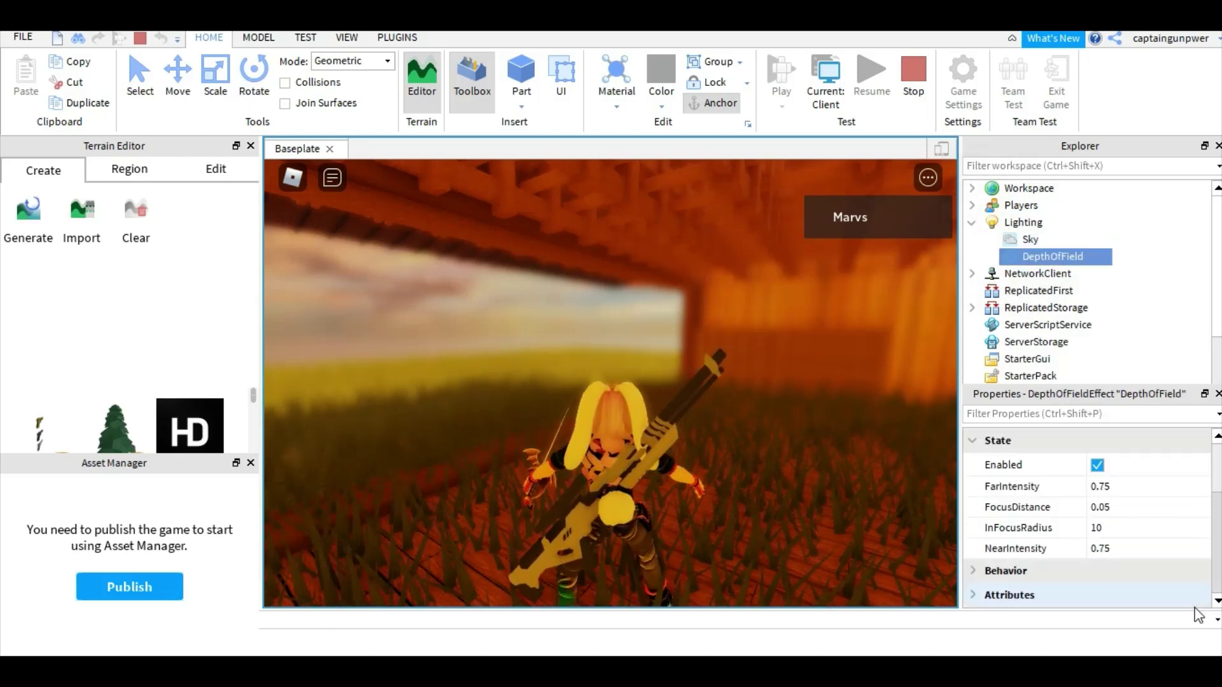
click(1127, 529)
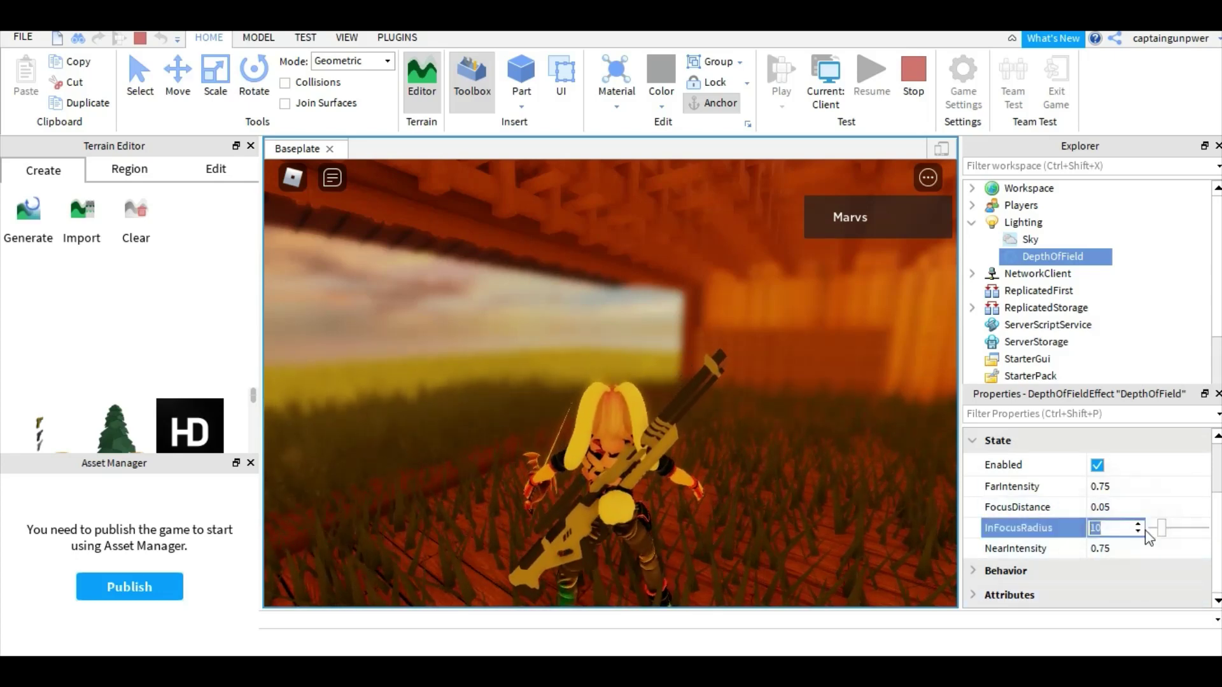
drag(1167, 538, 1213, 534)
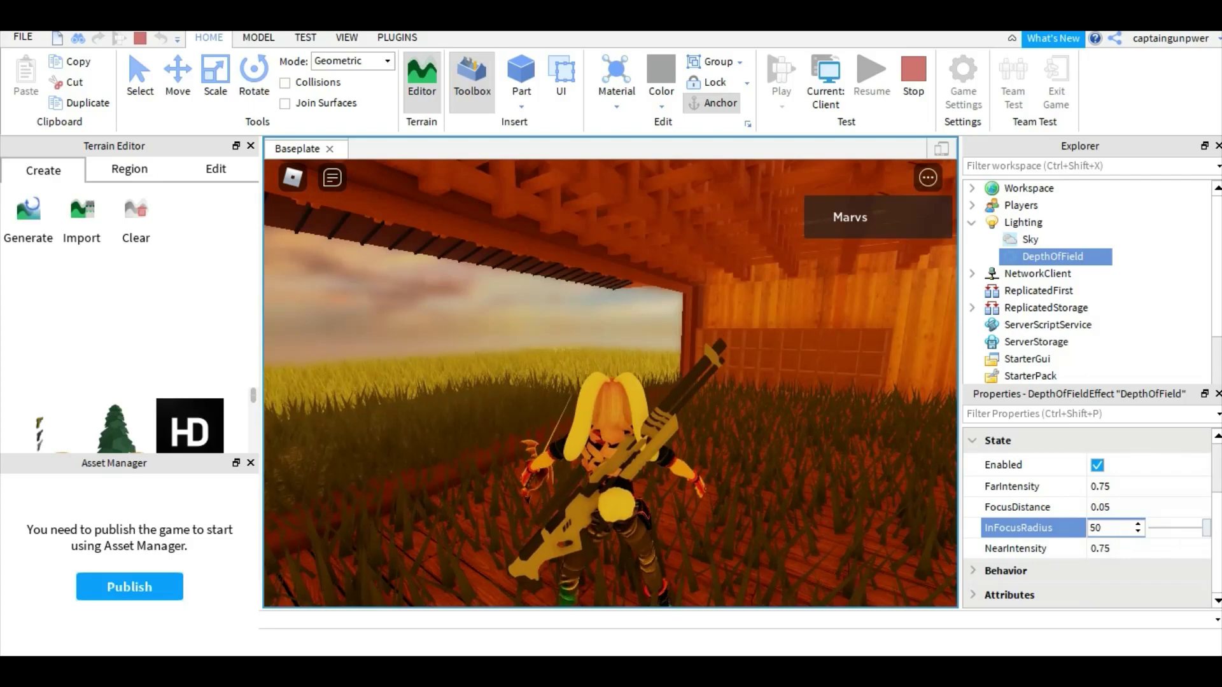
right_drag(599, 414, 598, 412)
key(w)
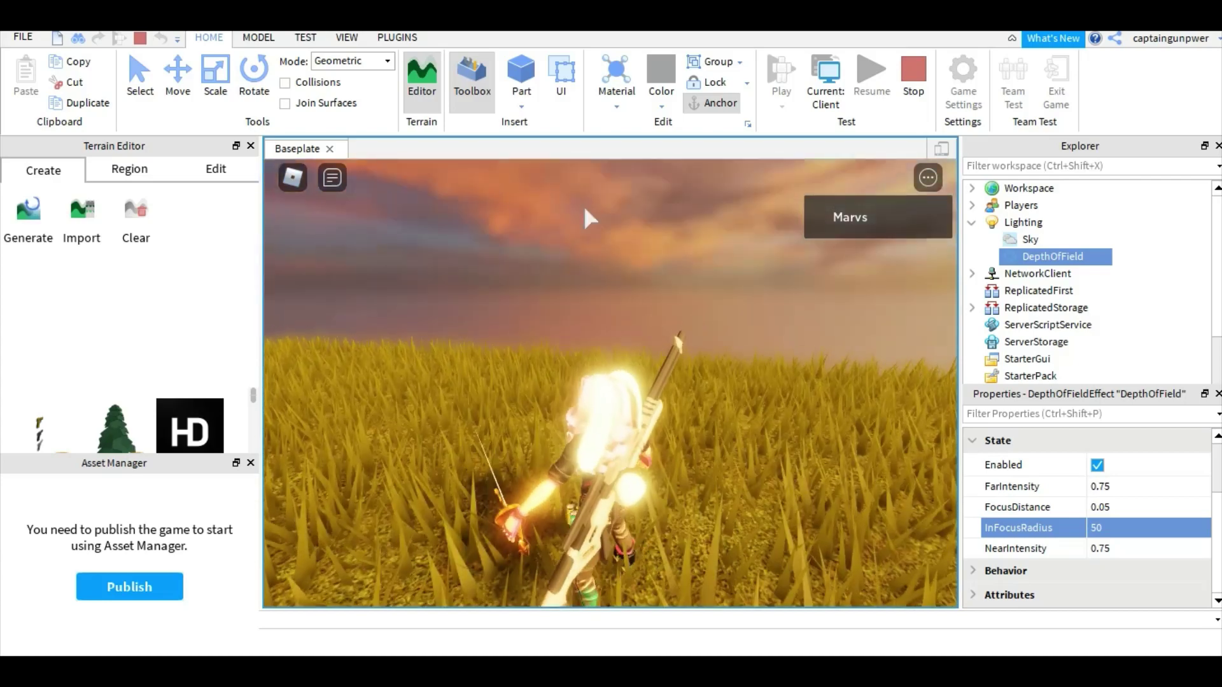
right_drag(547, 294, 560, 322)
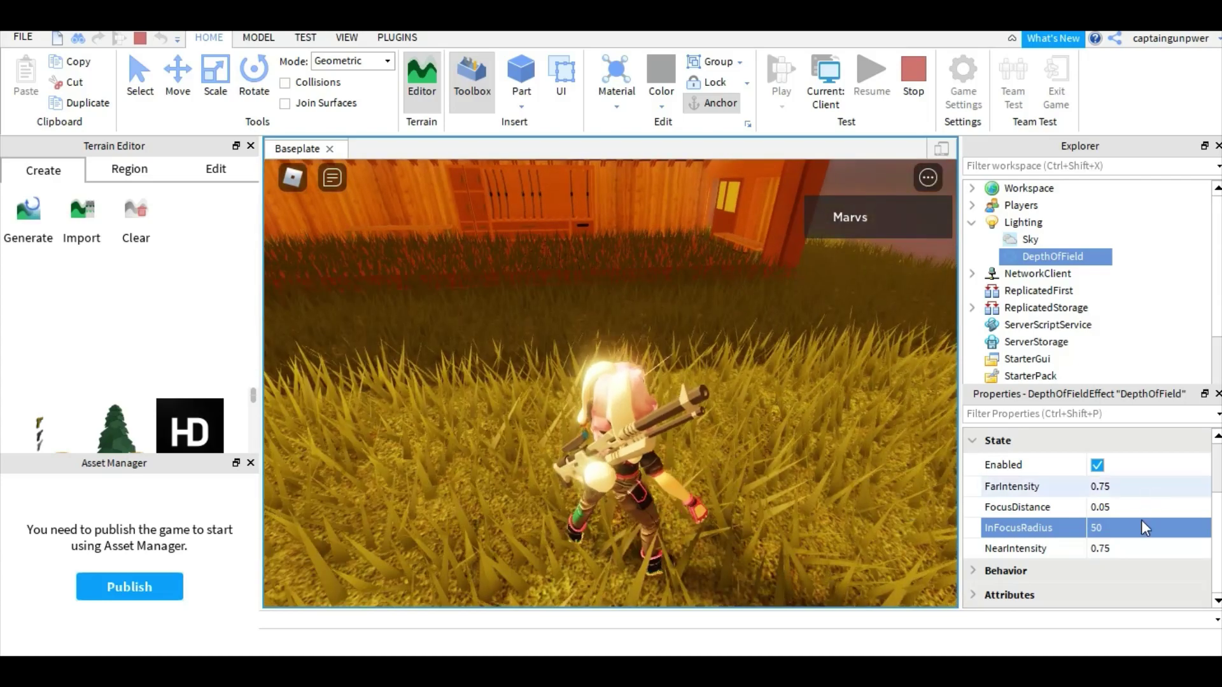
Set the DepthOfField effect's InFocusRadius to 0 and look at the character from the front
click(1144, 523)
drag(1202, 531, 929, 519)
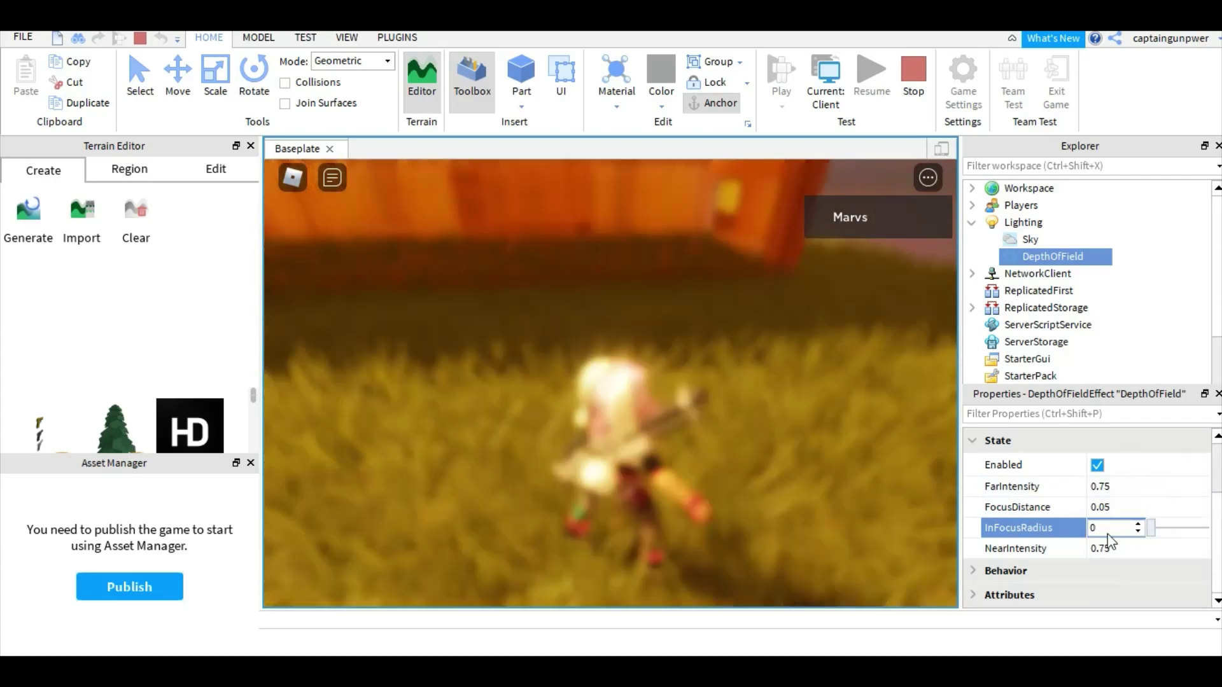
right_drag(692, 446, 694, 448)
Try an InFocusRadius of 5.645 on the DepthOfField effect and set the radius to 10
click(1120, 530)
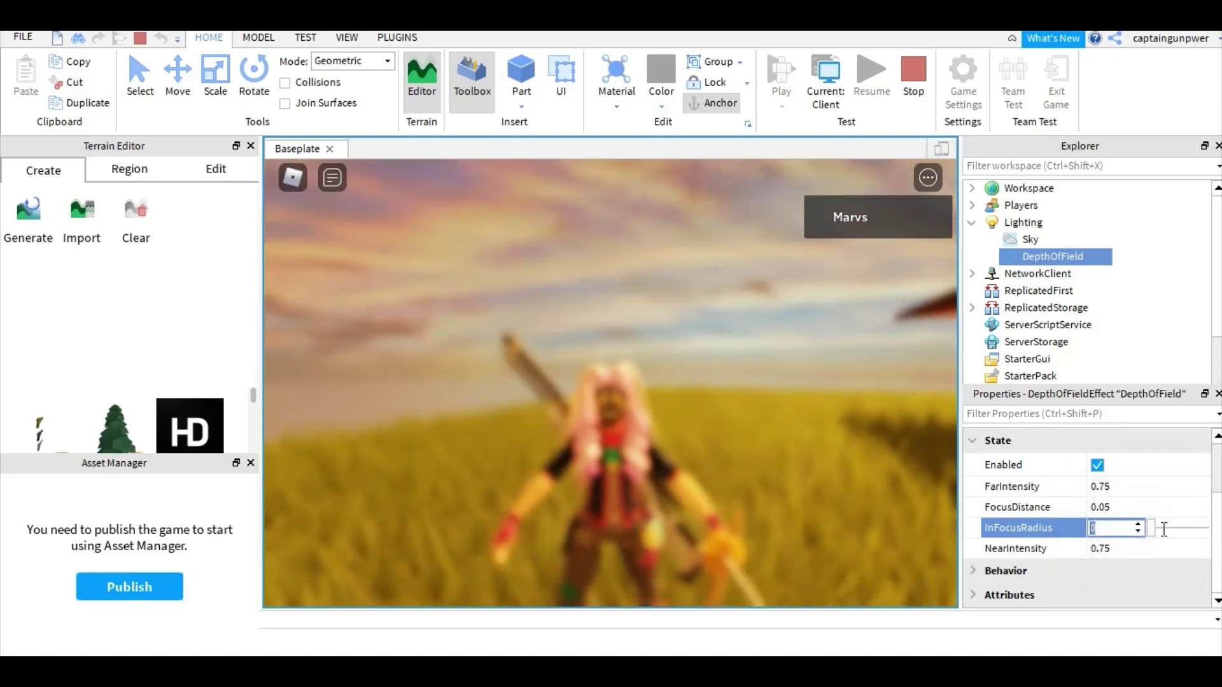
drag(1151, 529, 1159, 530)
scroll(1155, 535, up, 1)
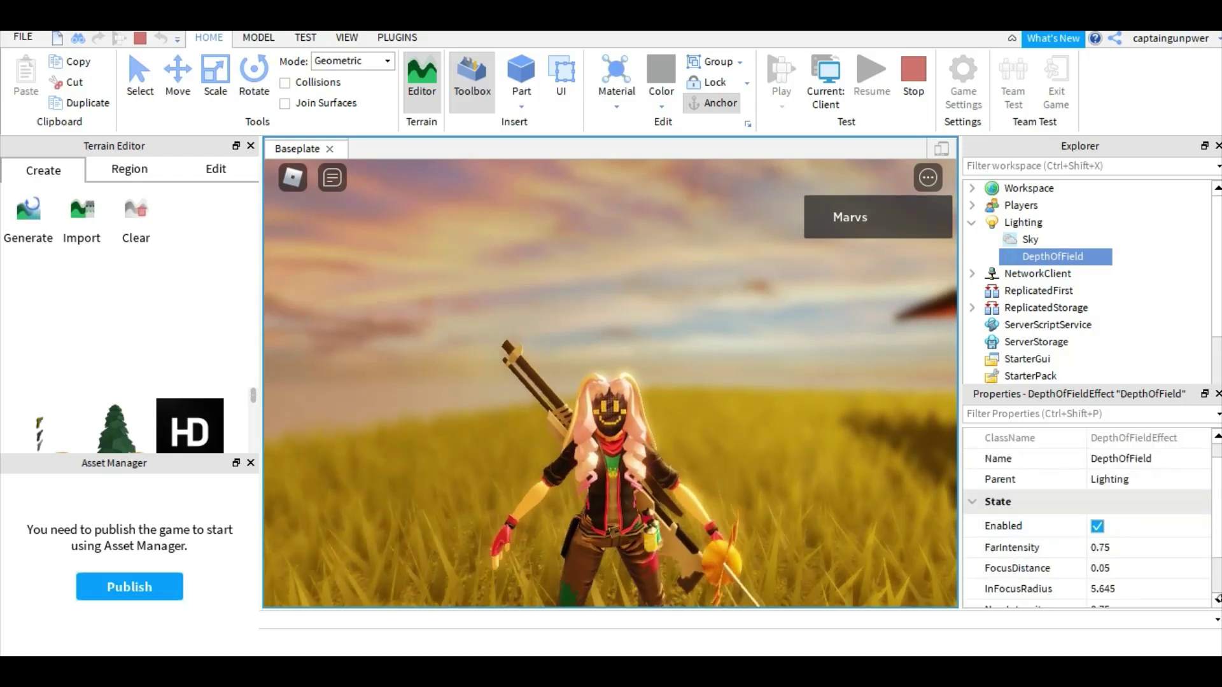
scroll(1135, 537, down, 2)
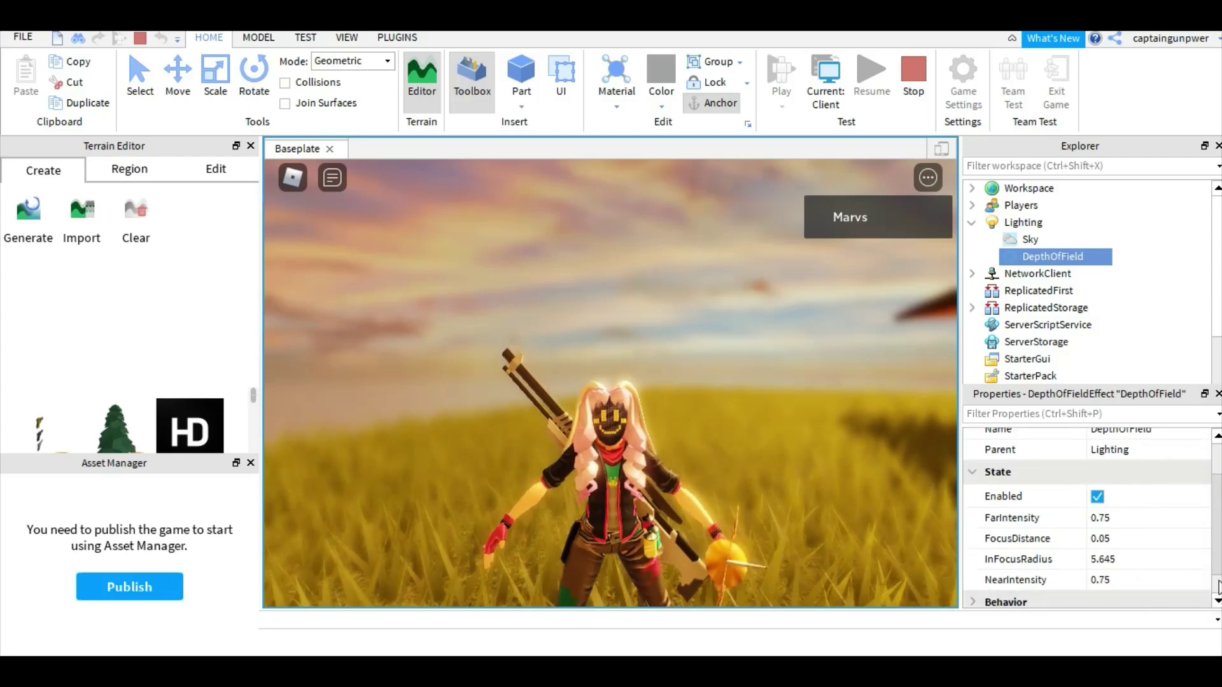
click(1132, 537)
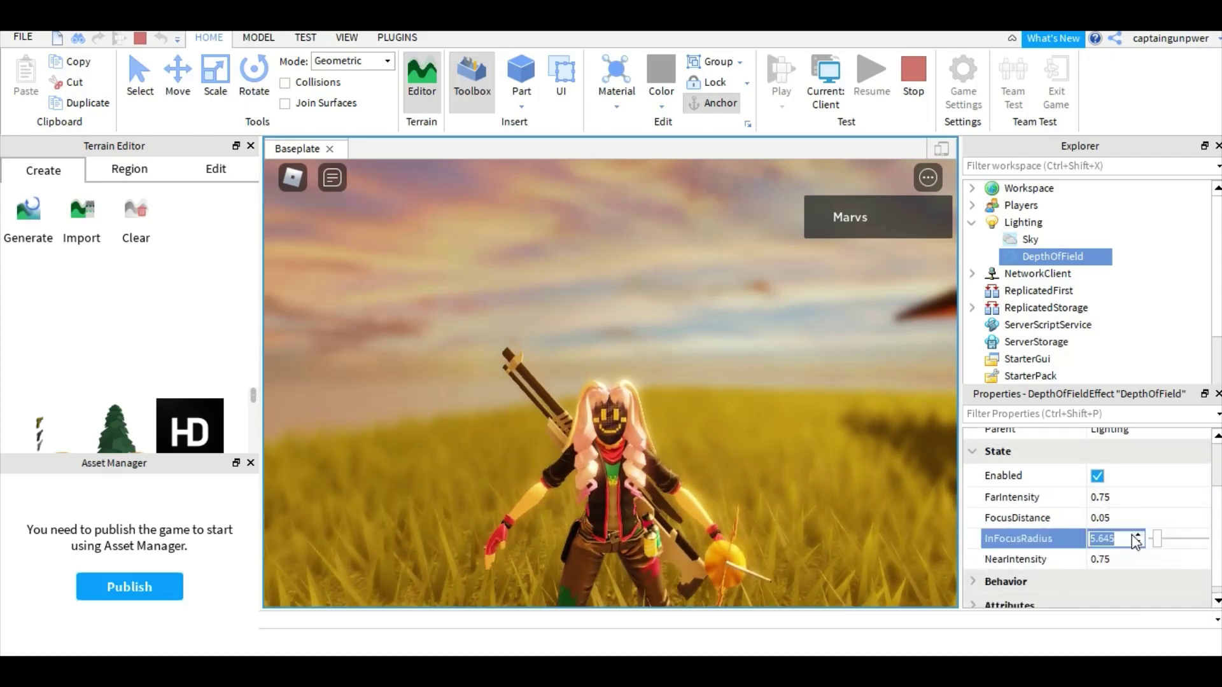
text(10)
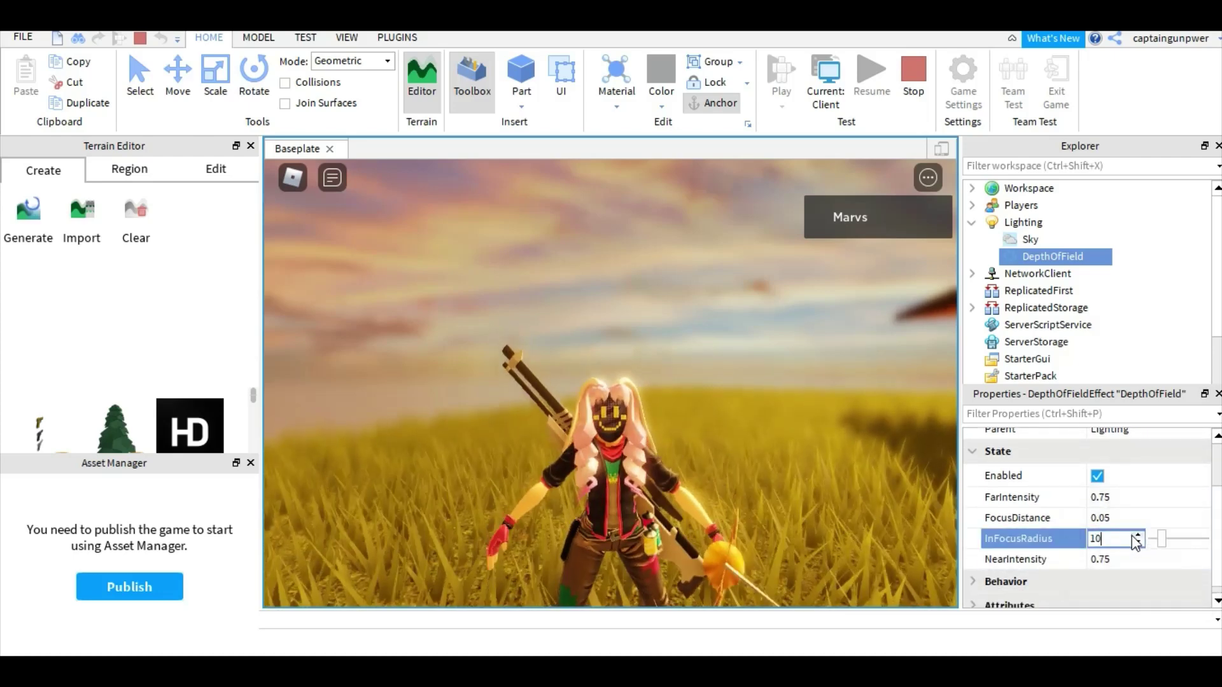
Set the DepthOfField effect's FocusDistance to 0 and FarIntensity to 1, and view the character against the background
click(1127, 523)
drag(1159, 521, 1122, 529)
click(1129, 493)
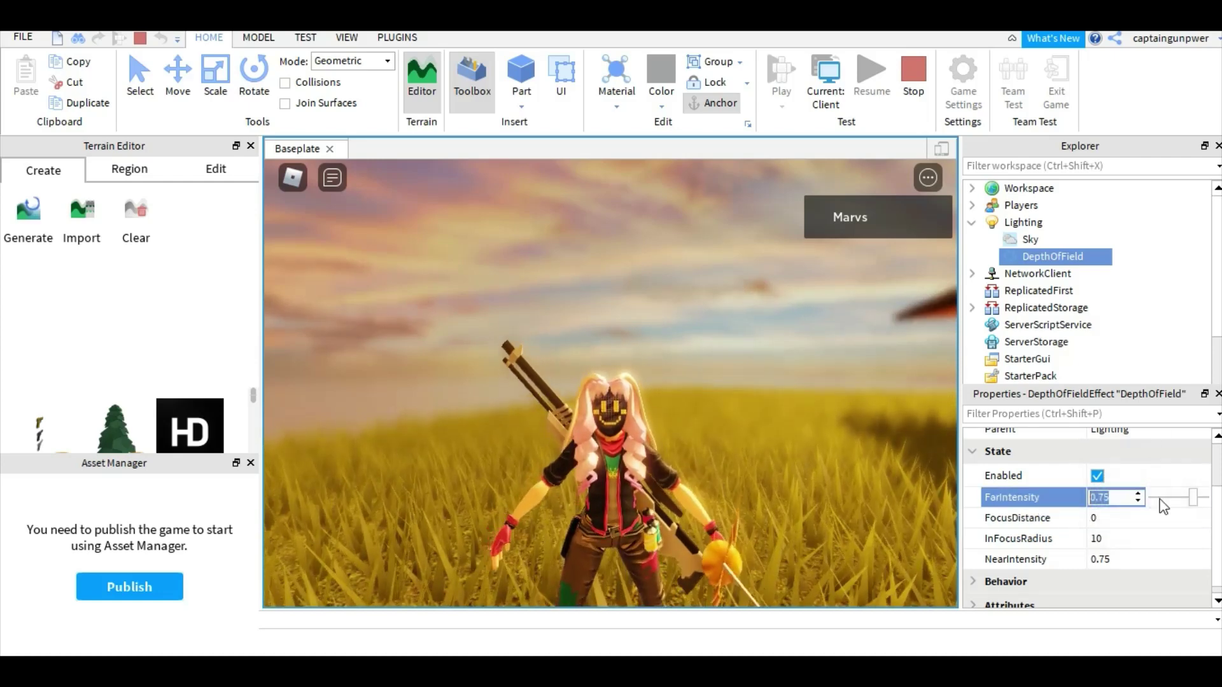
mouse_move(1192, 500)
mouse_down()
mouse_move(1114, 502)
mouse_move(1170, 498)
mouse_up()
right_drag(593, 425, 593, 425)
key(s)
key(s)
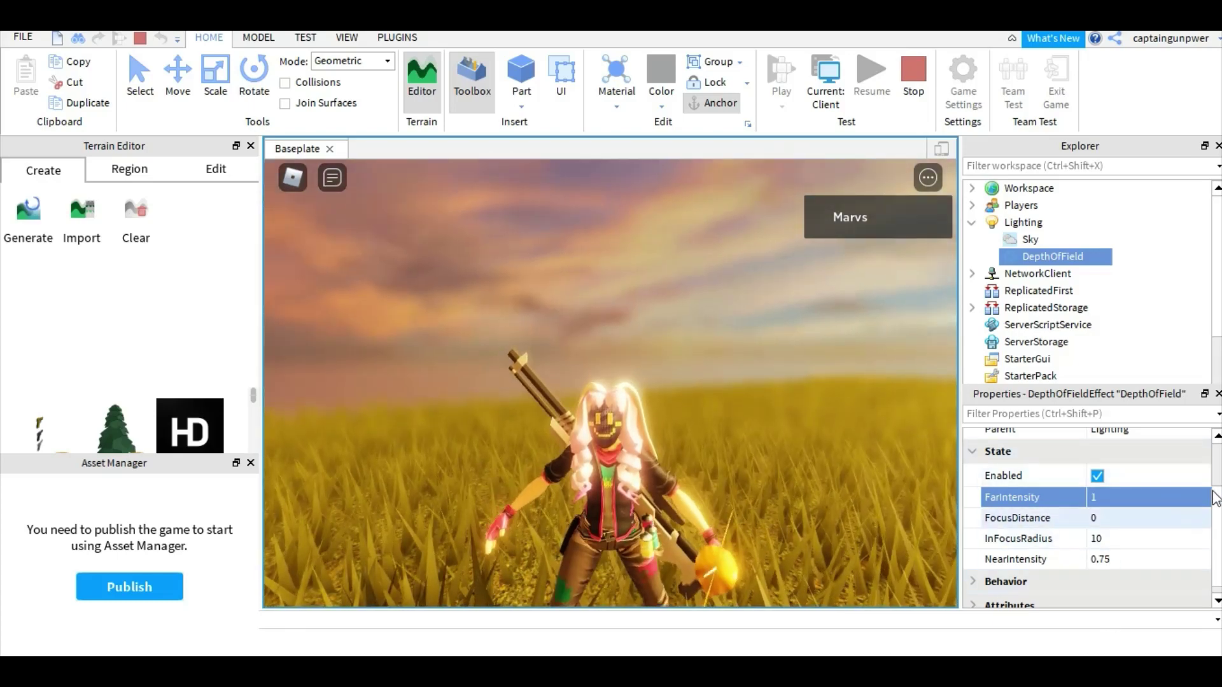
Swing the character's sword and look around toward the building to examine the background blur
scroll(1120, 553, up, 3)
drag(1216, 500, 1216, 492)
right_drag(665, 392, 664, 392)
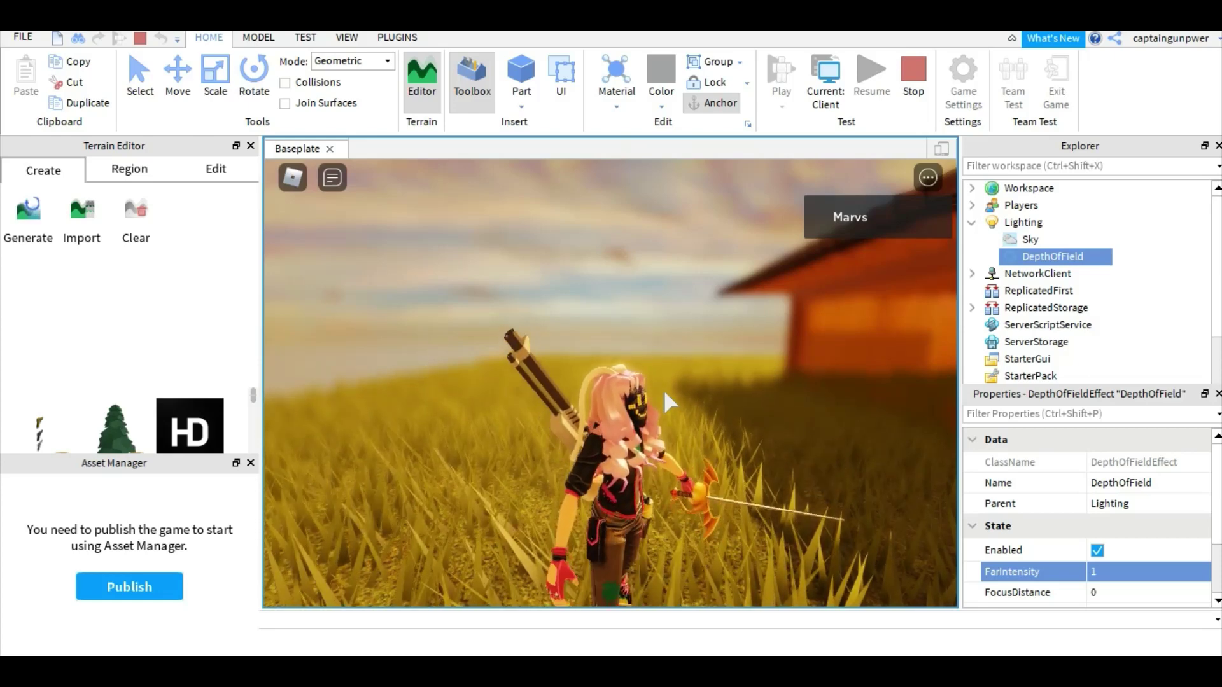
click(665, 393)
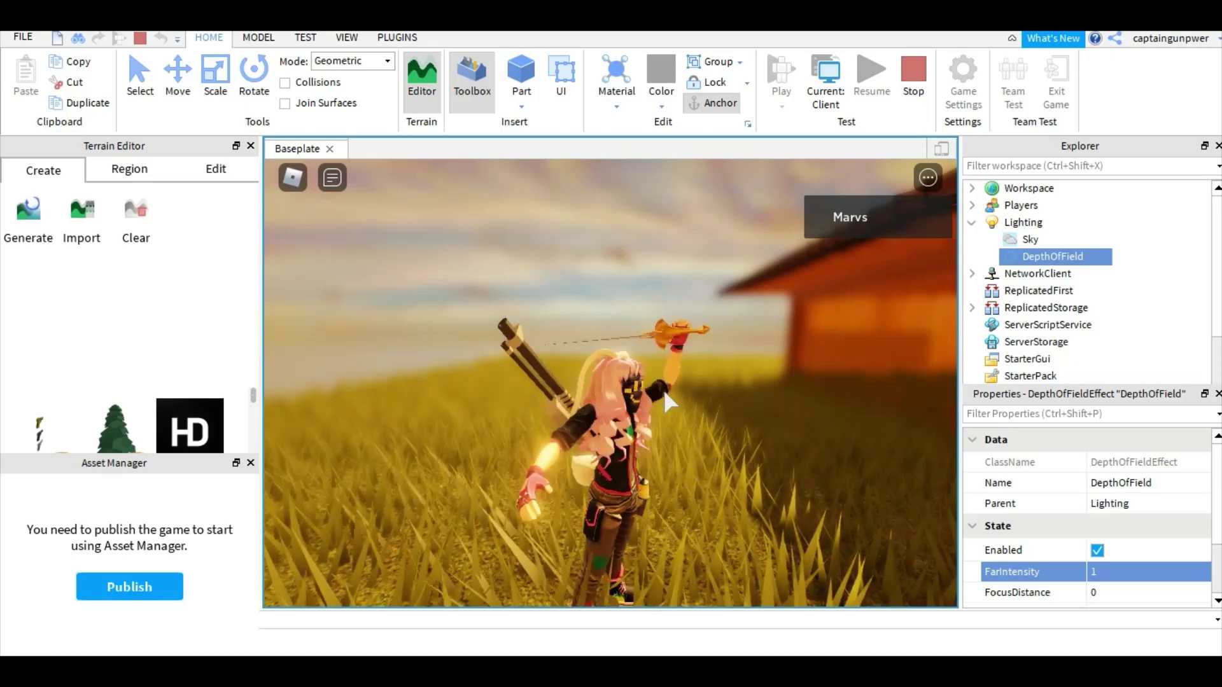
click(663, 389)
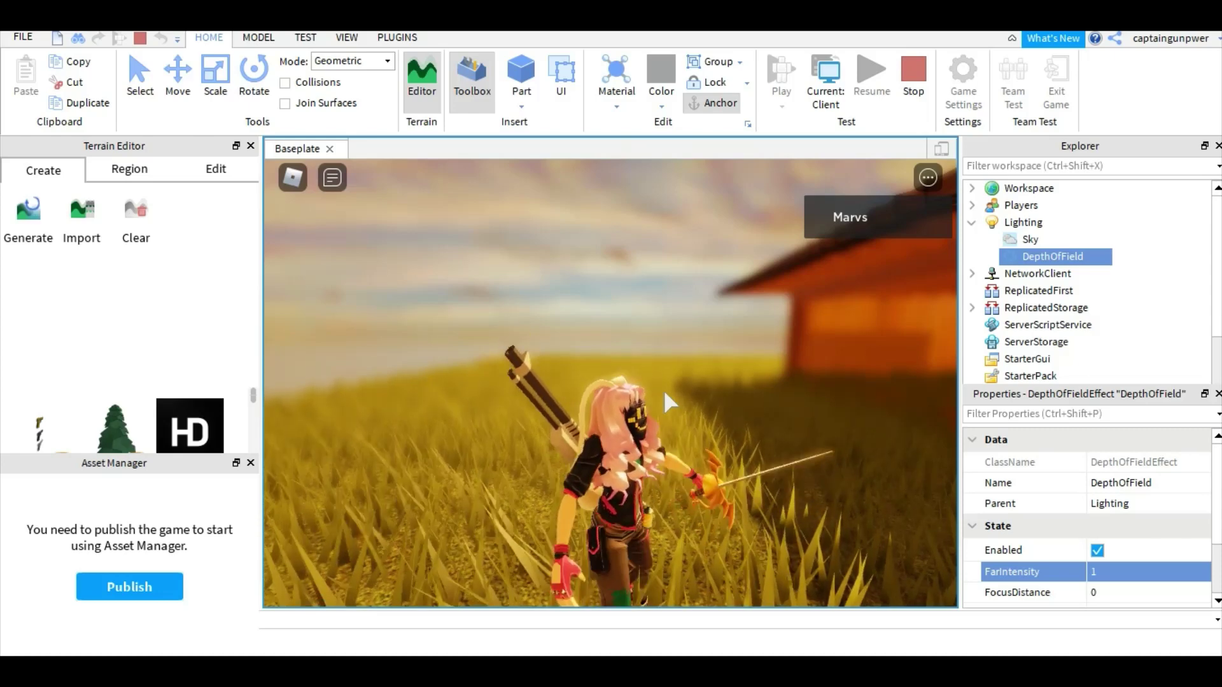
right_drag(679, 535, 679, 532)
click(679, 536)
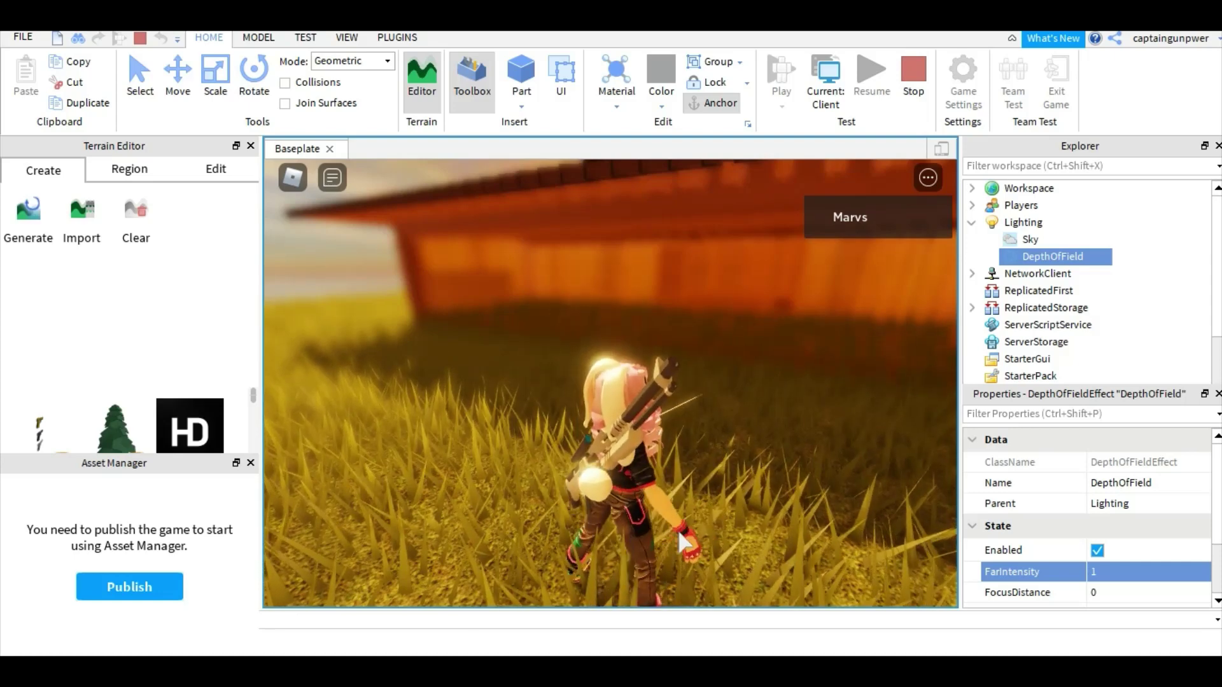